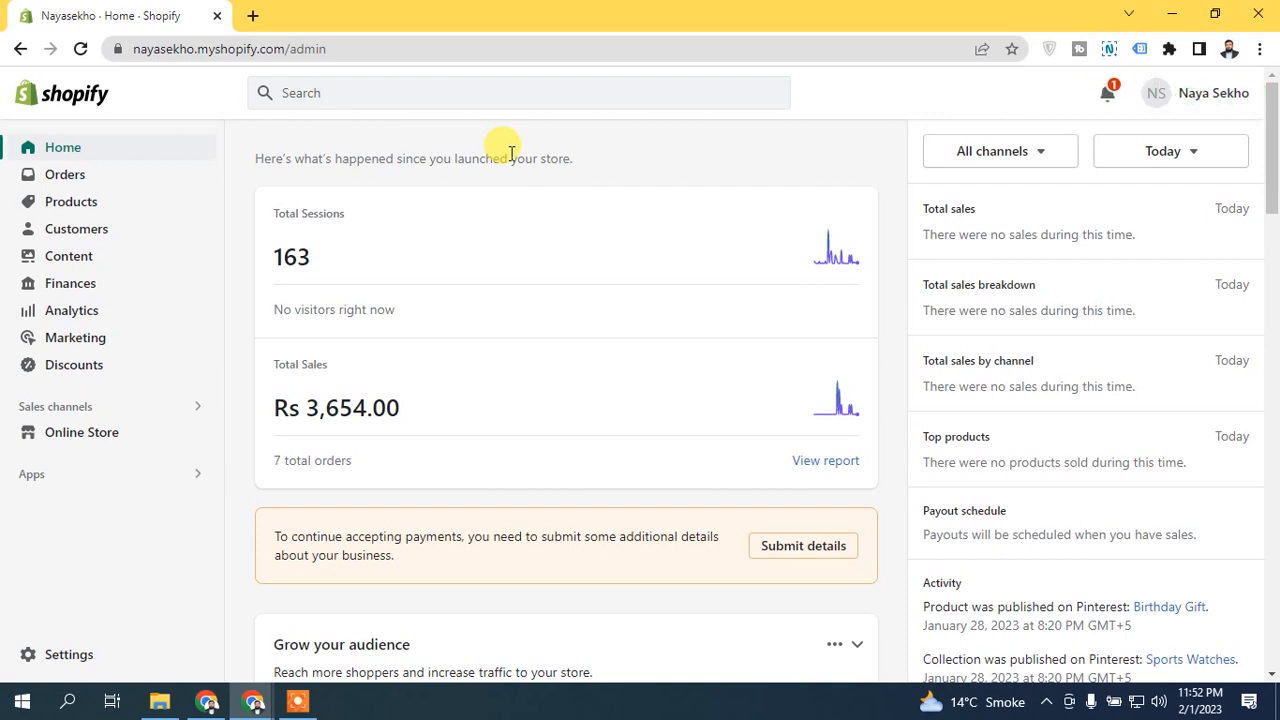
Open the store's Taxes and duties settings and select Pakistan's tax collection region.
click(62, 660)
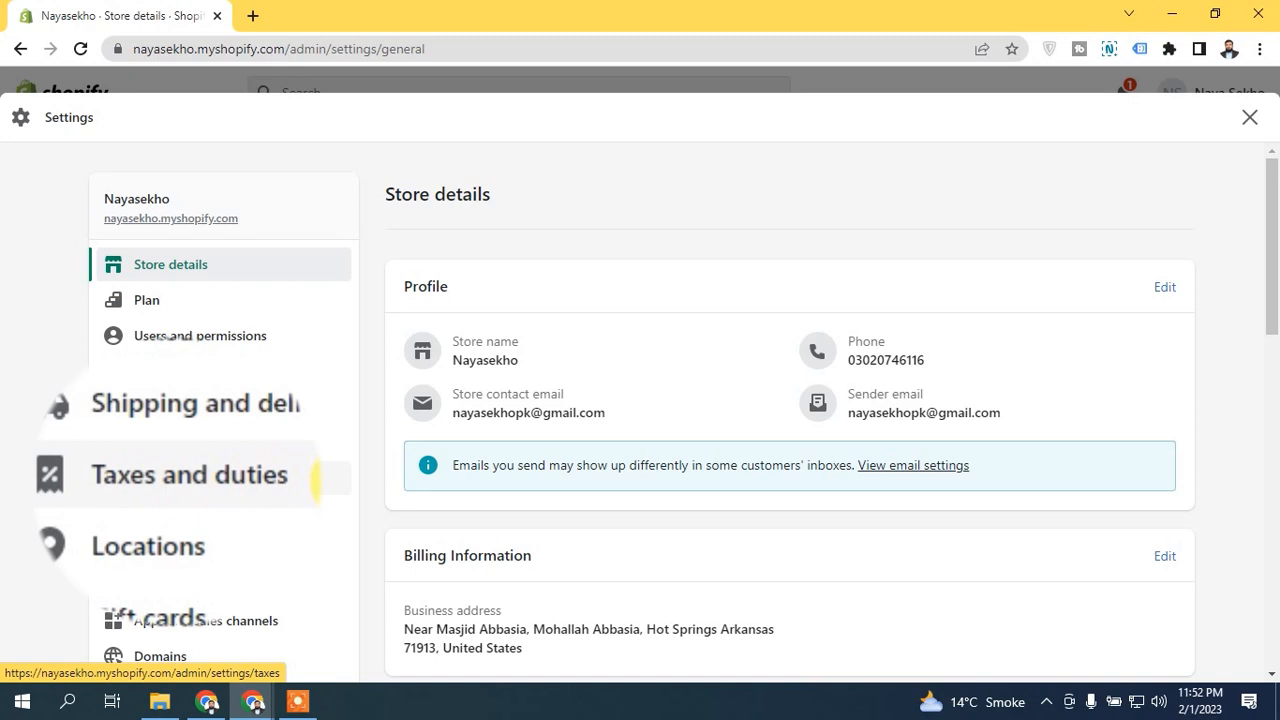
click(316, 478)
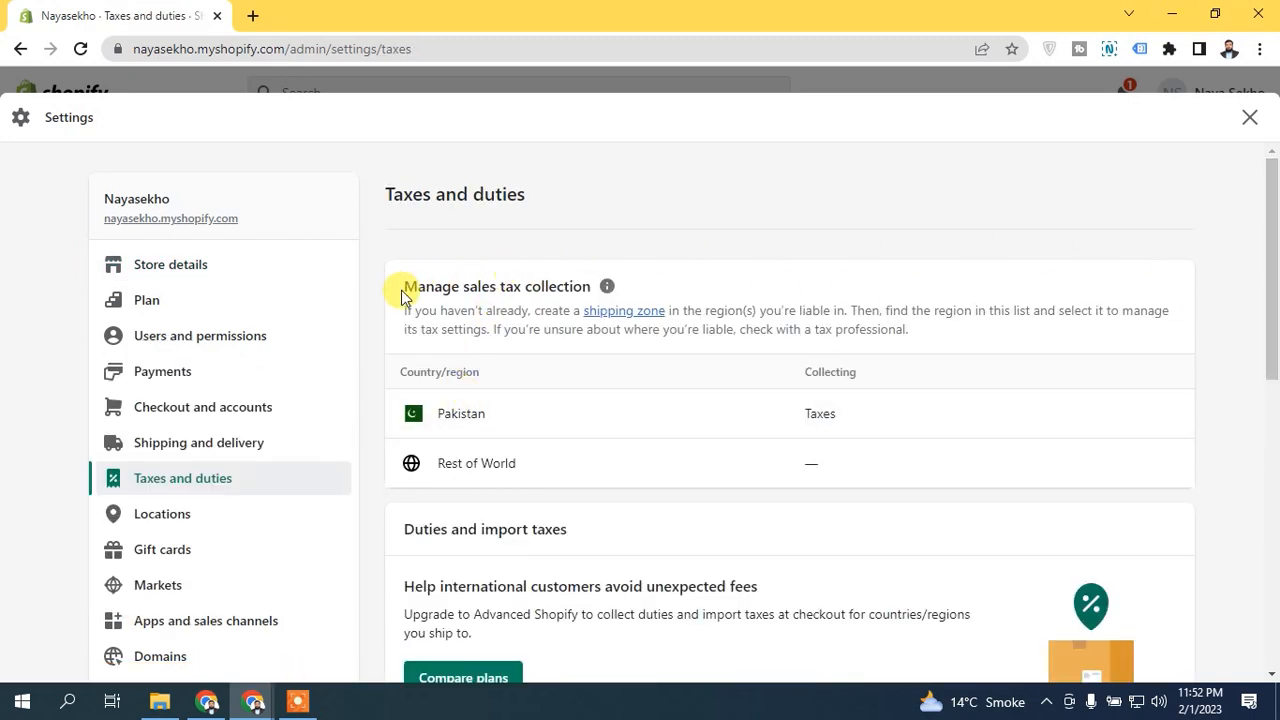
drag(403, 286, 590, 287)
click(563, 276)
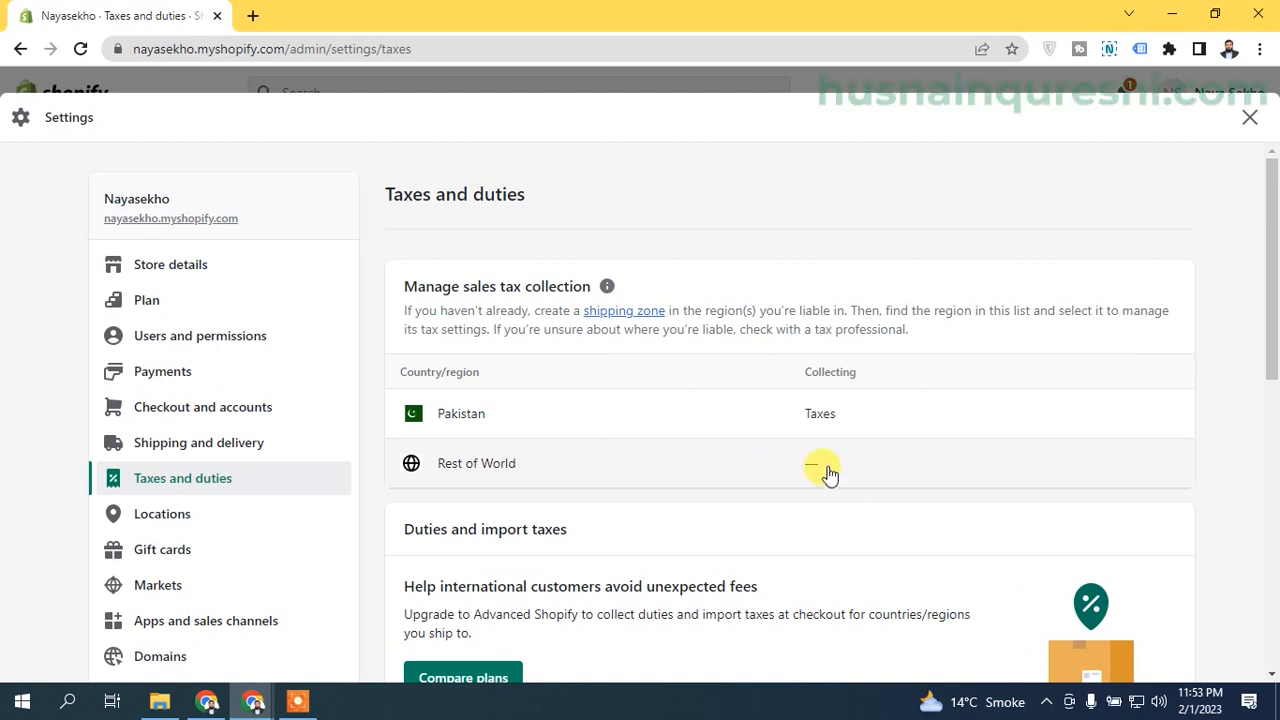
click(500, 422)
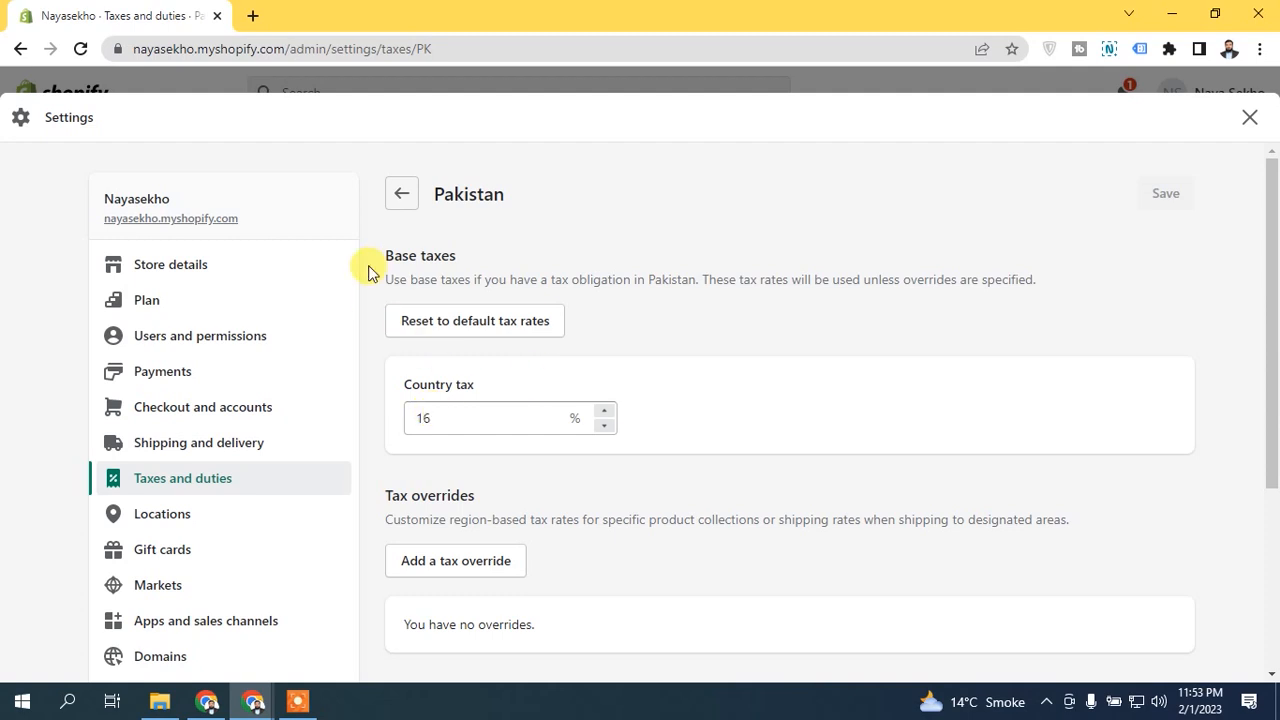
Open the online store in a new tab and go to the shopping cart.
click(253, 15)
text(nay)
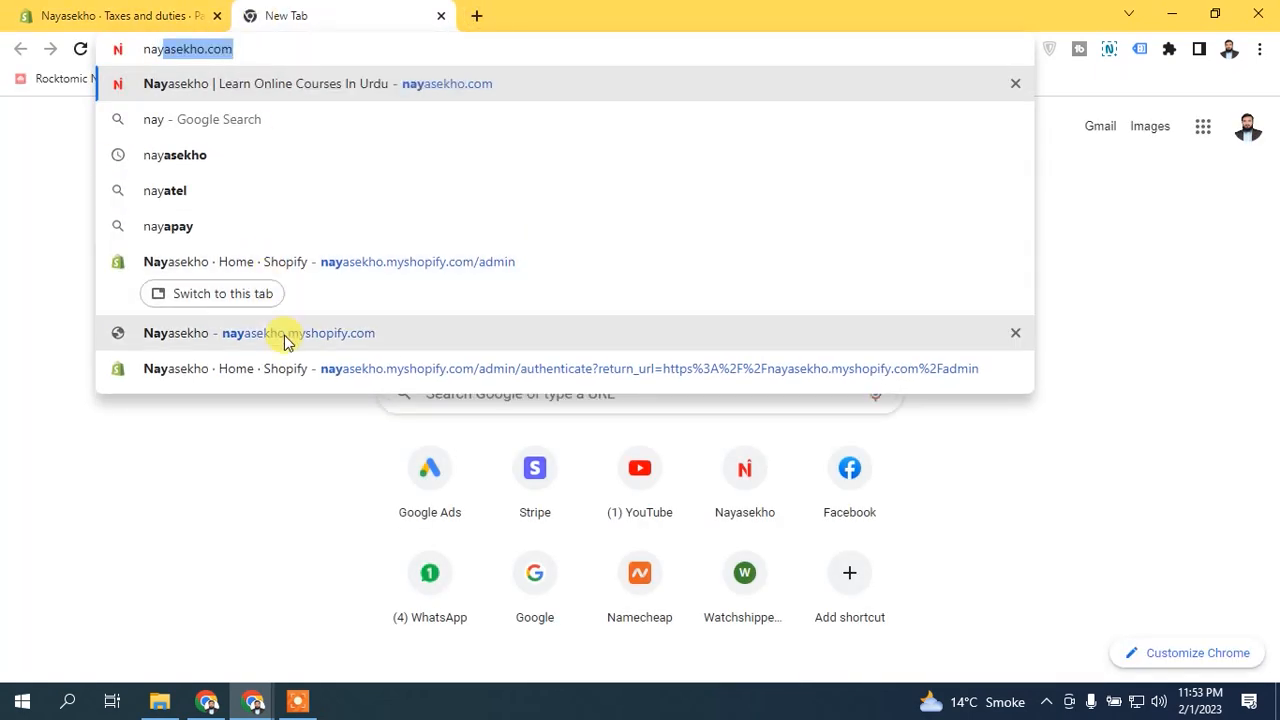
click(285, 340)
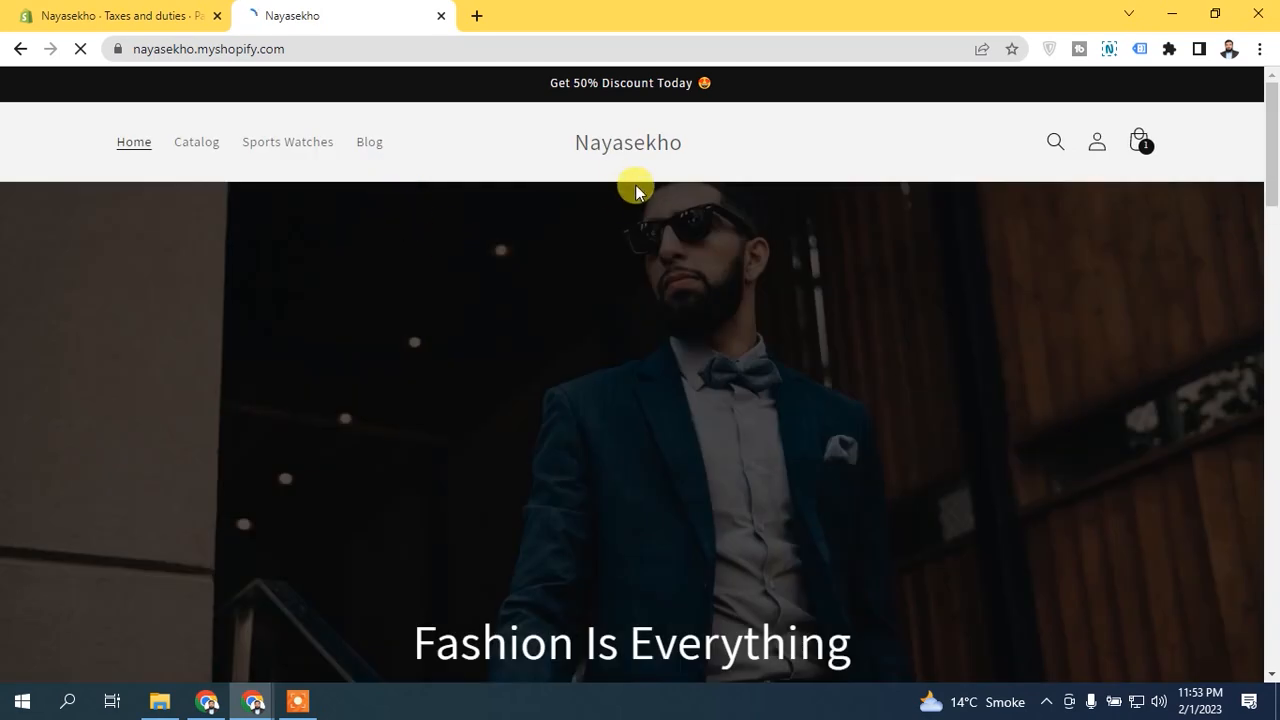
scroll(1266, 157, down, 2)
scroll(1166, 134, up, 2)
click(1143, 138)
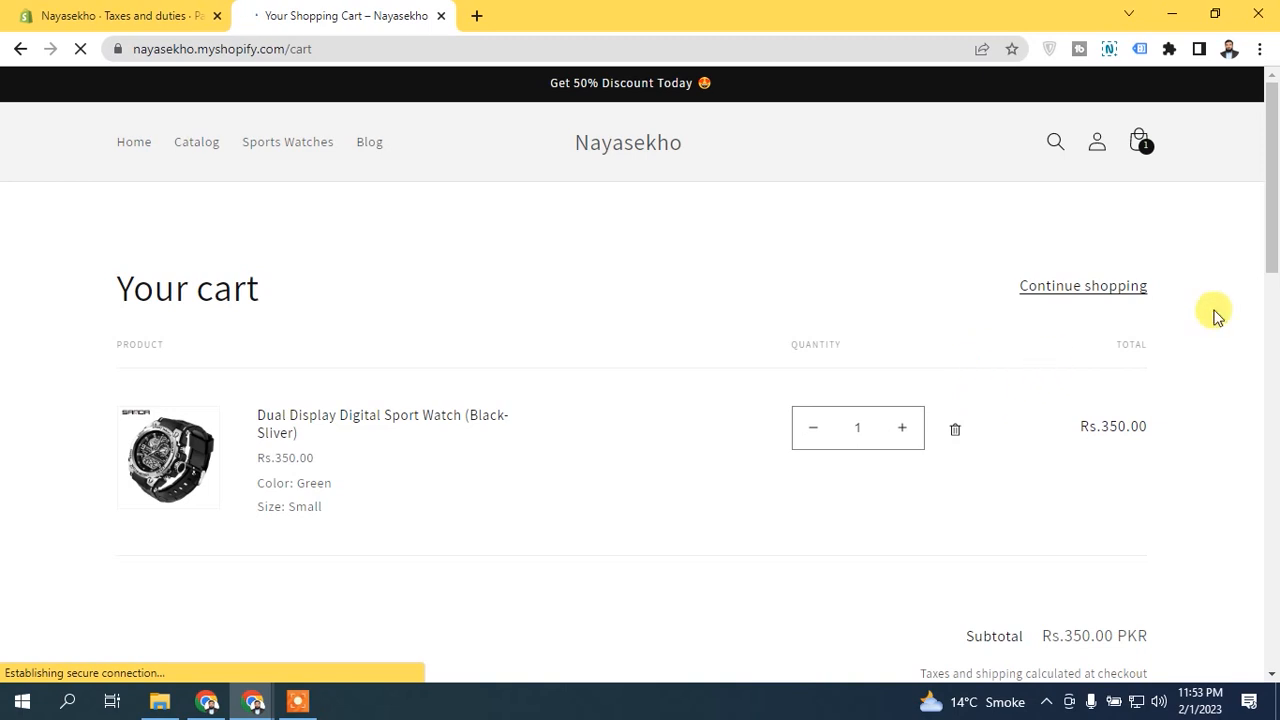
scroll(1266, 240, down, 2)
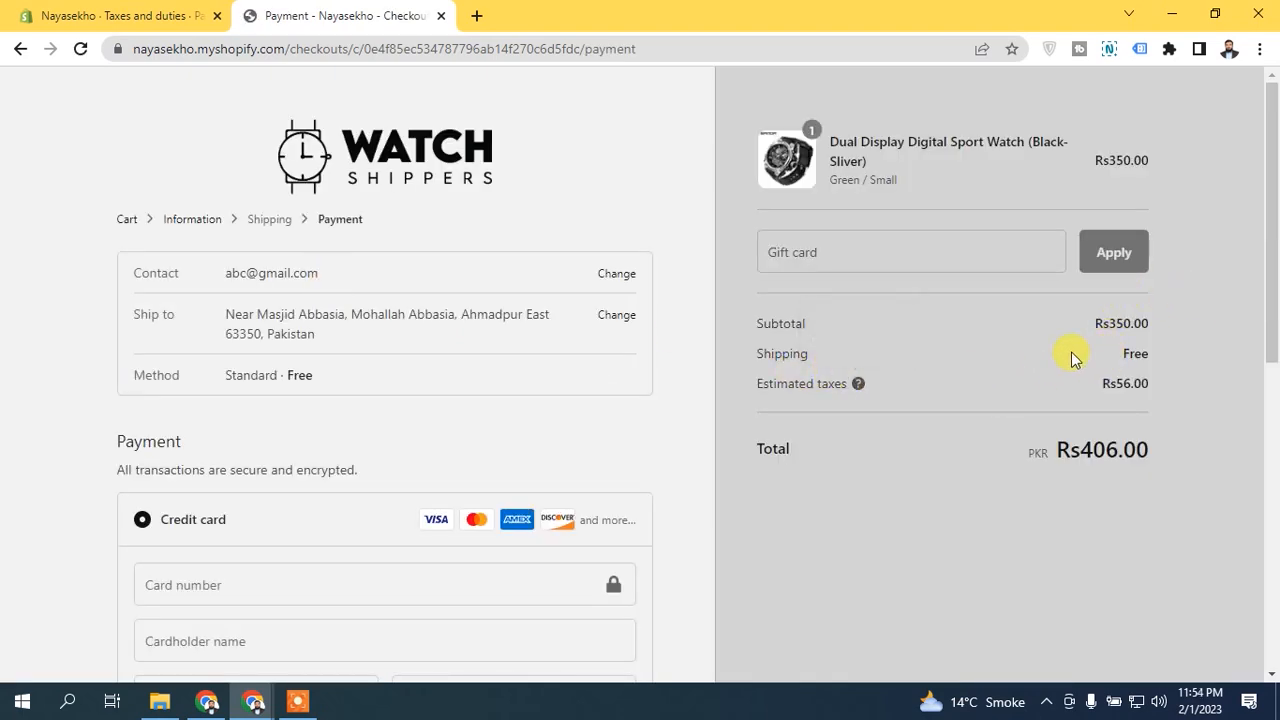
Examine the subtotal and estimated taxes in the checkout order summary.
mouse_move(866, 394)
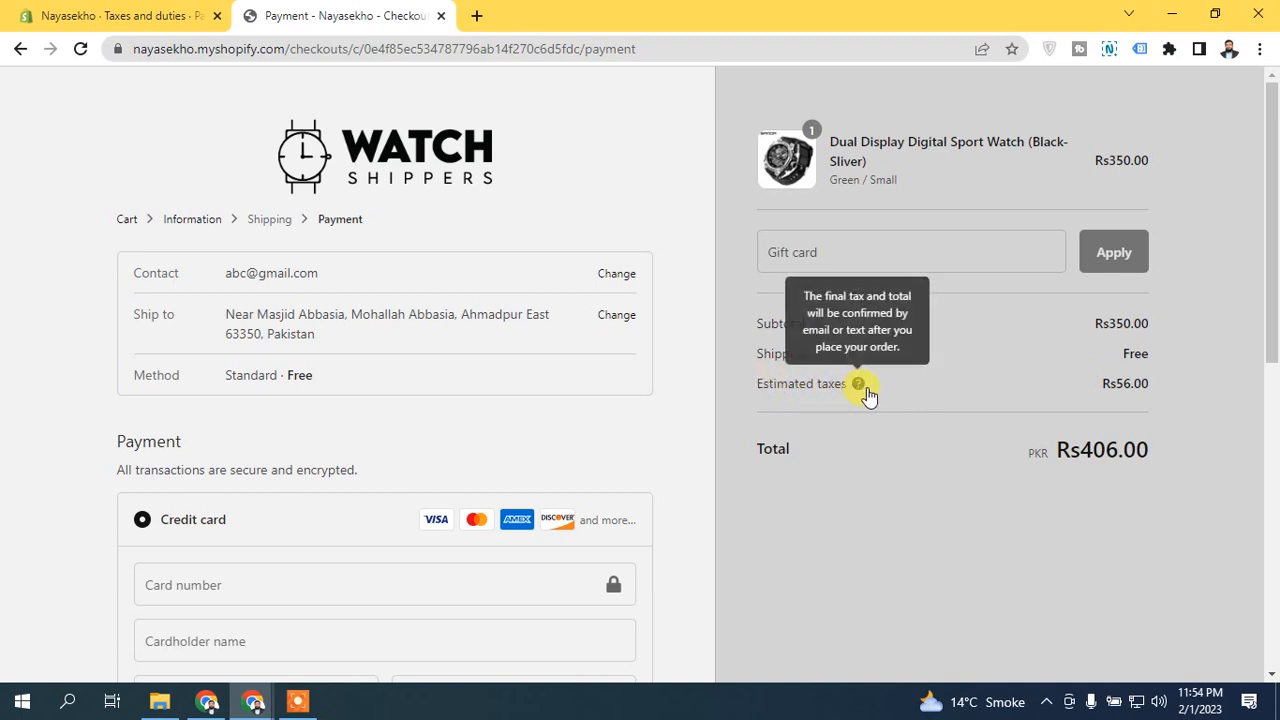
drag(1115, 383, 1180, 390)
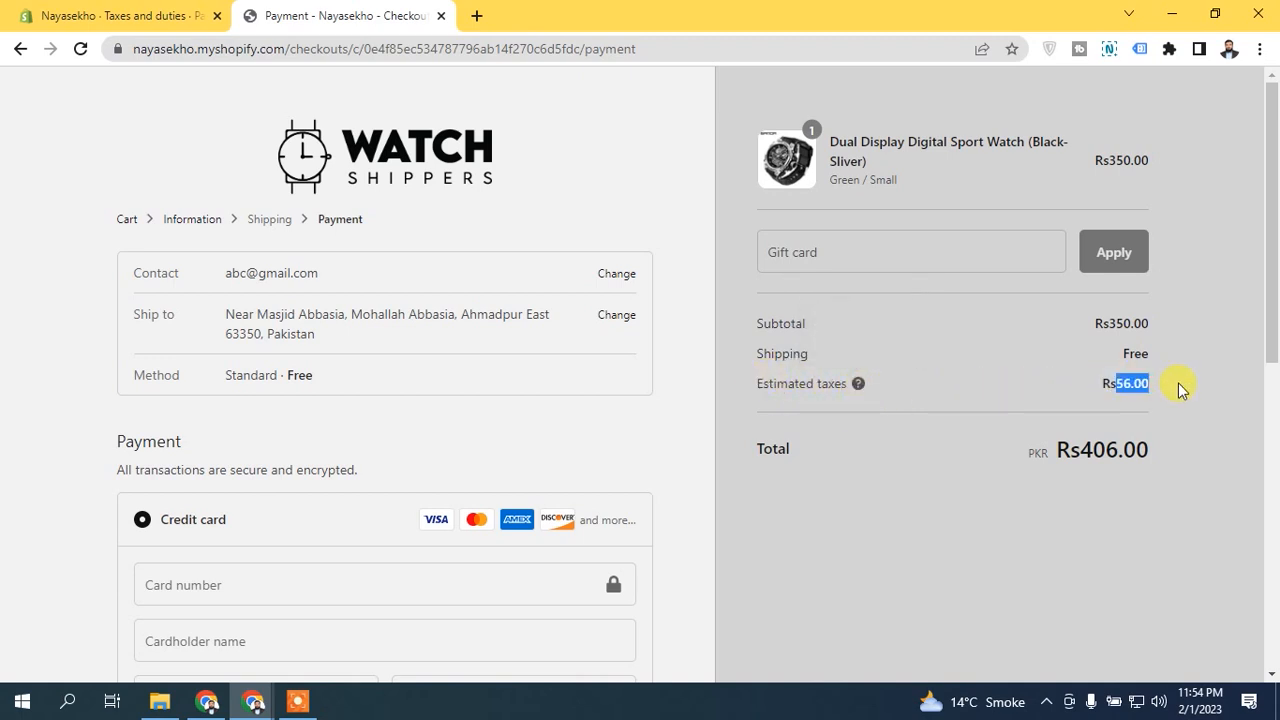
drag(1108, 323, 1177, 332)
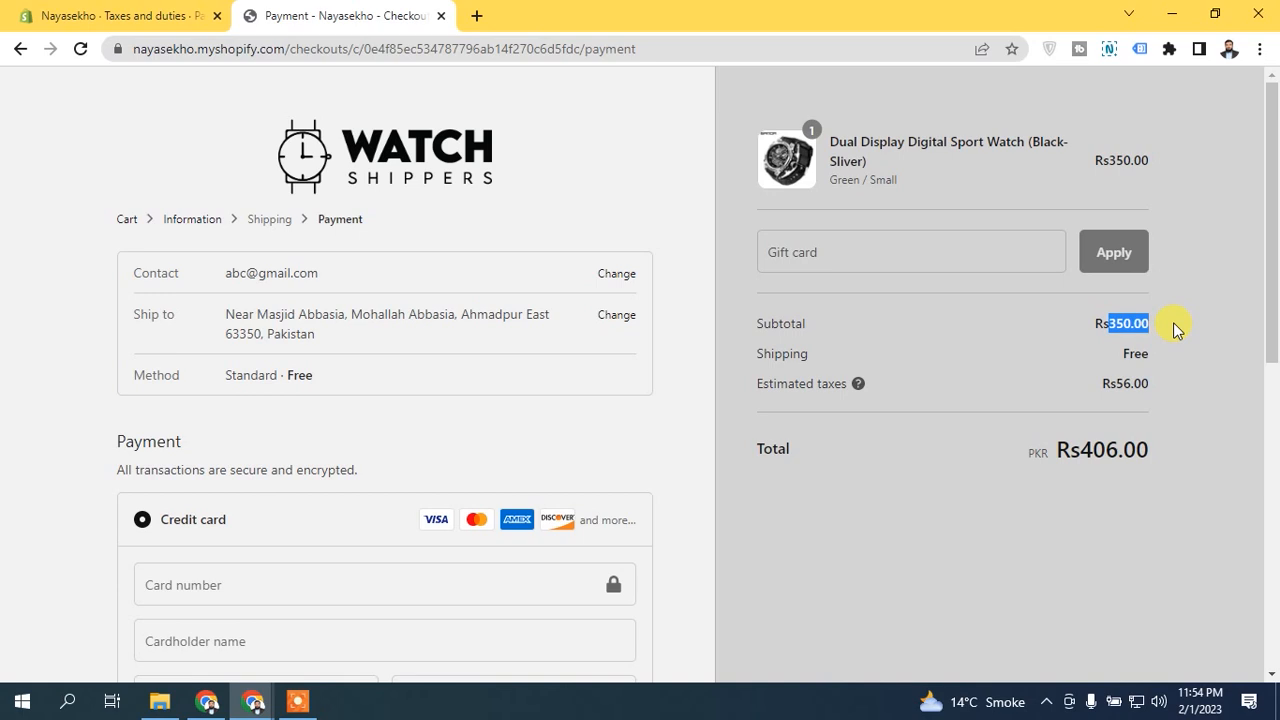
drag(1116, 383, 1143, 385)
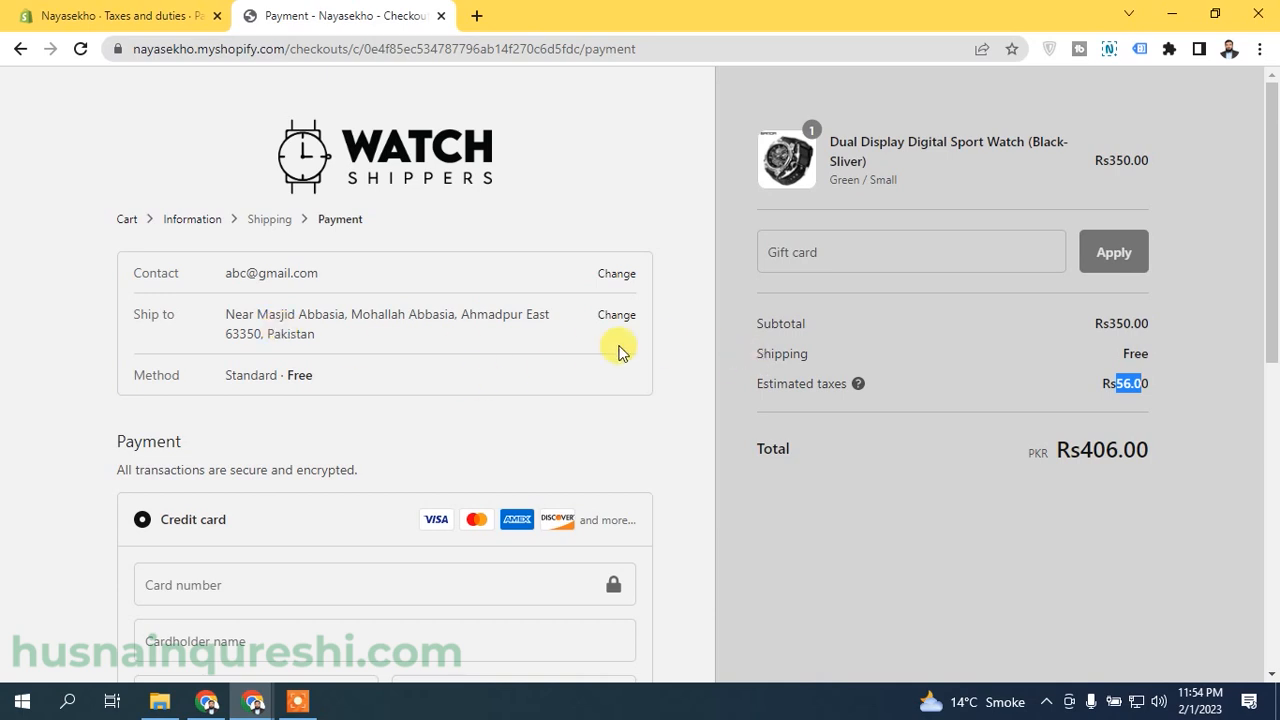
Return to checkout information and check the shipping address country selection, keeping Pakistan.
click(616, 315)
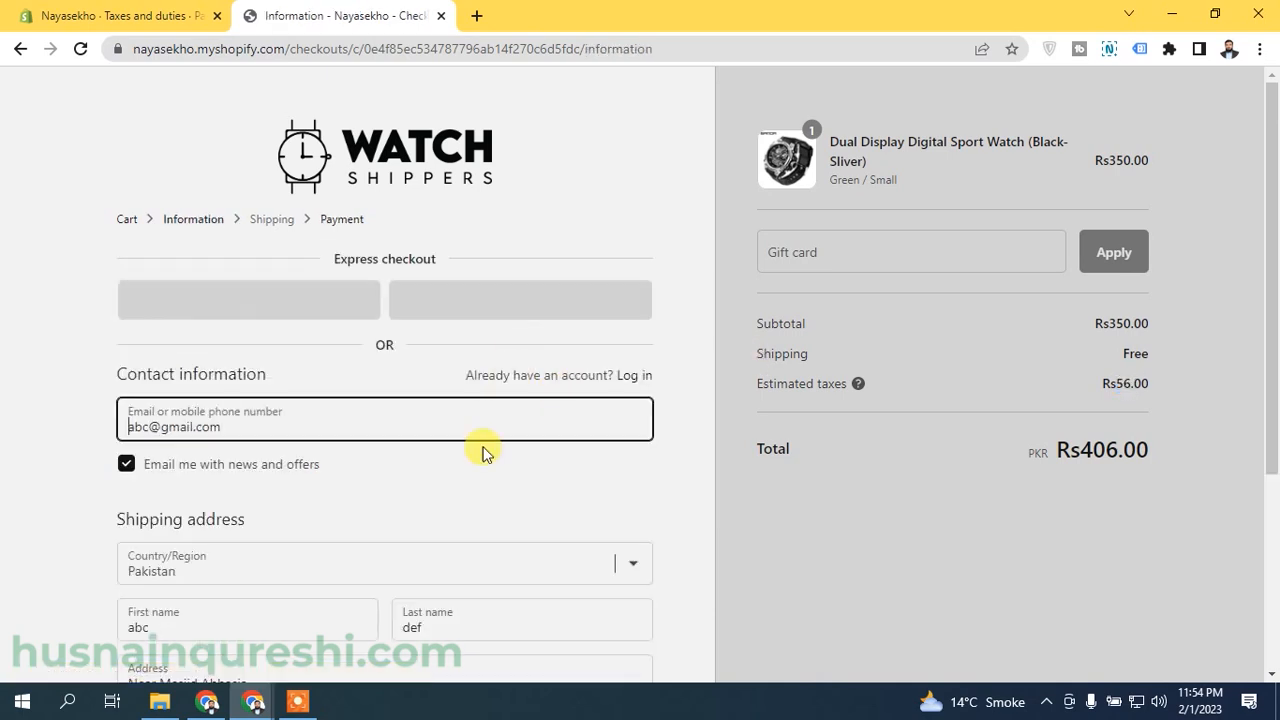
scroll(1271, 400, down, 2)
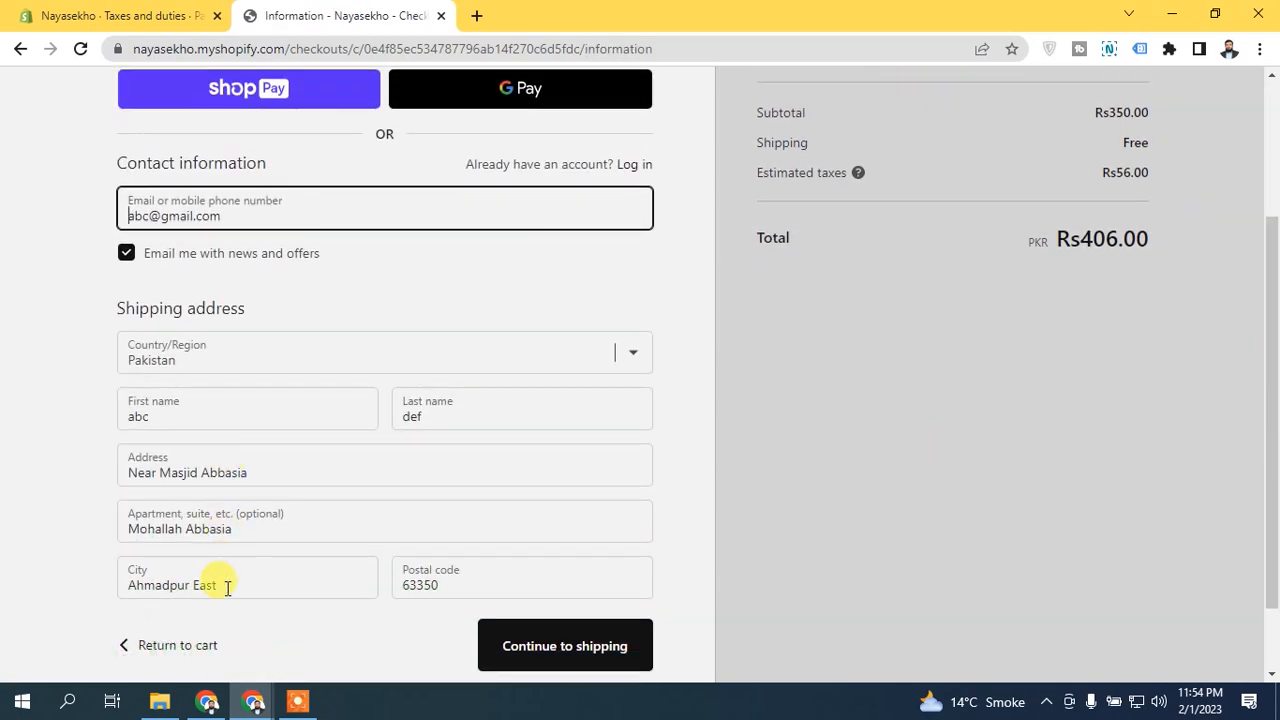
click(333, 352)
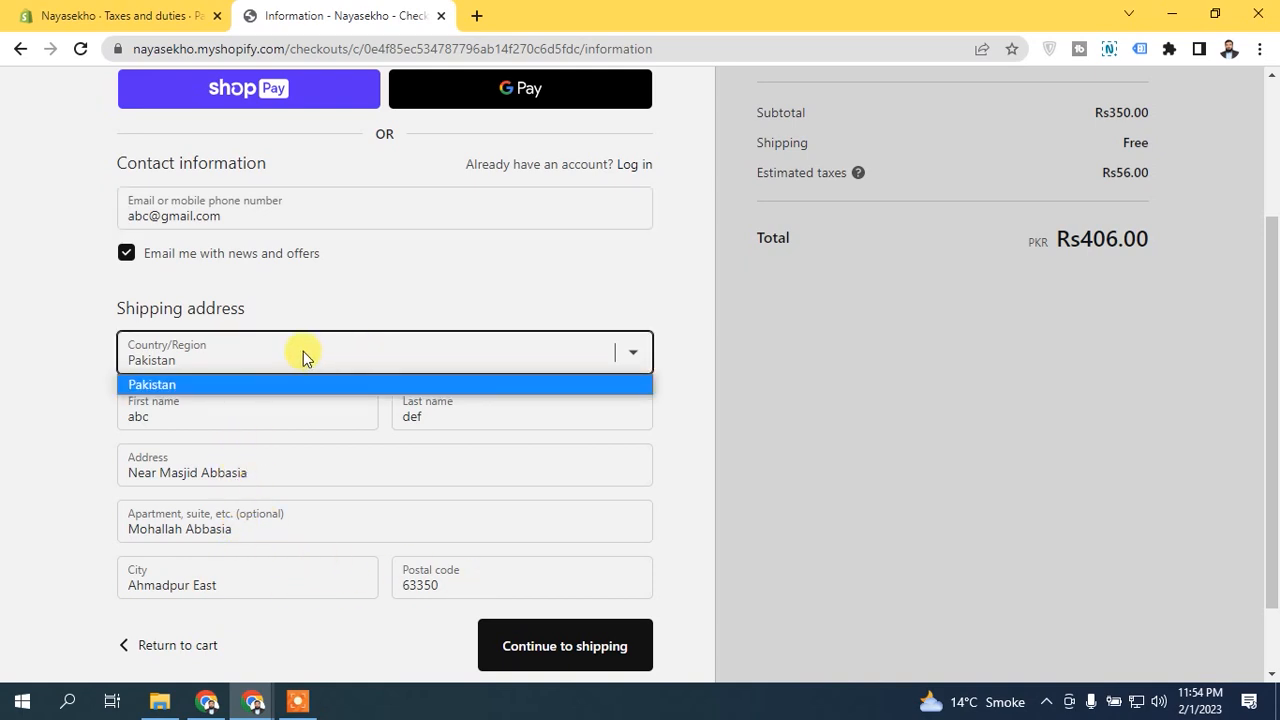
click(287, 358)
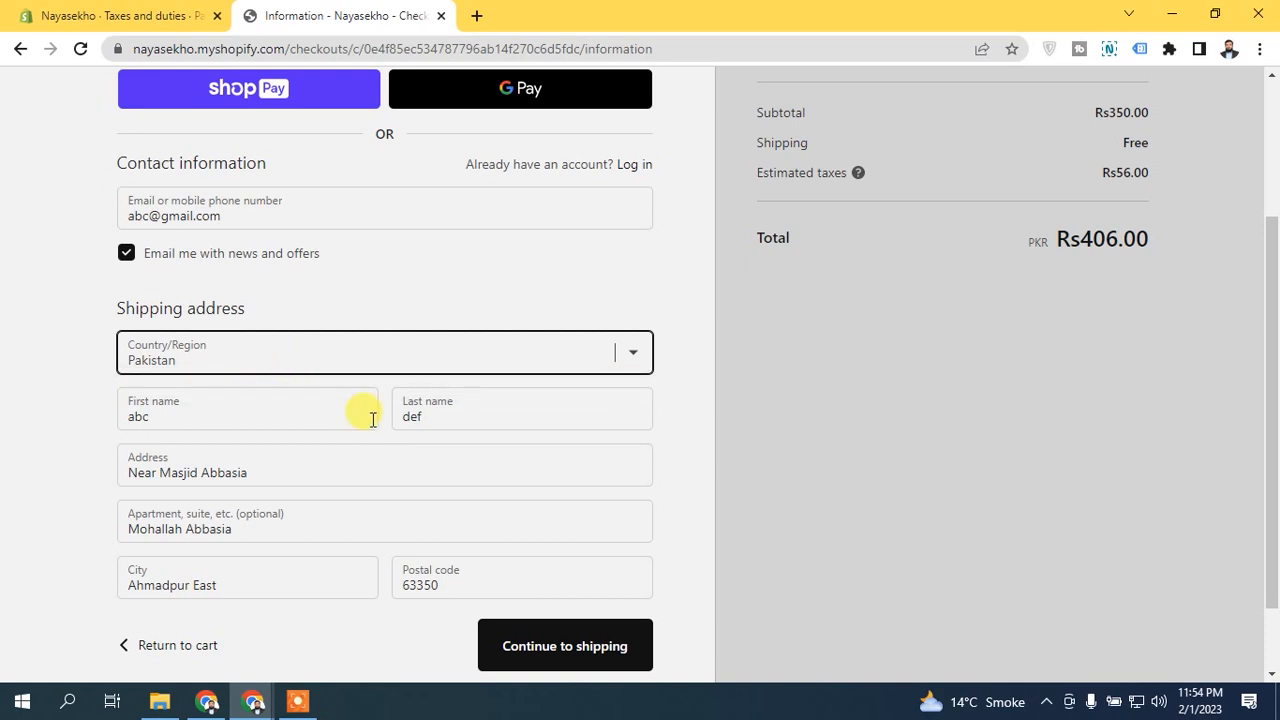
scroll(408, 366, up, 1)
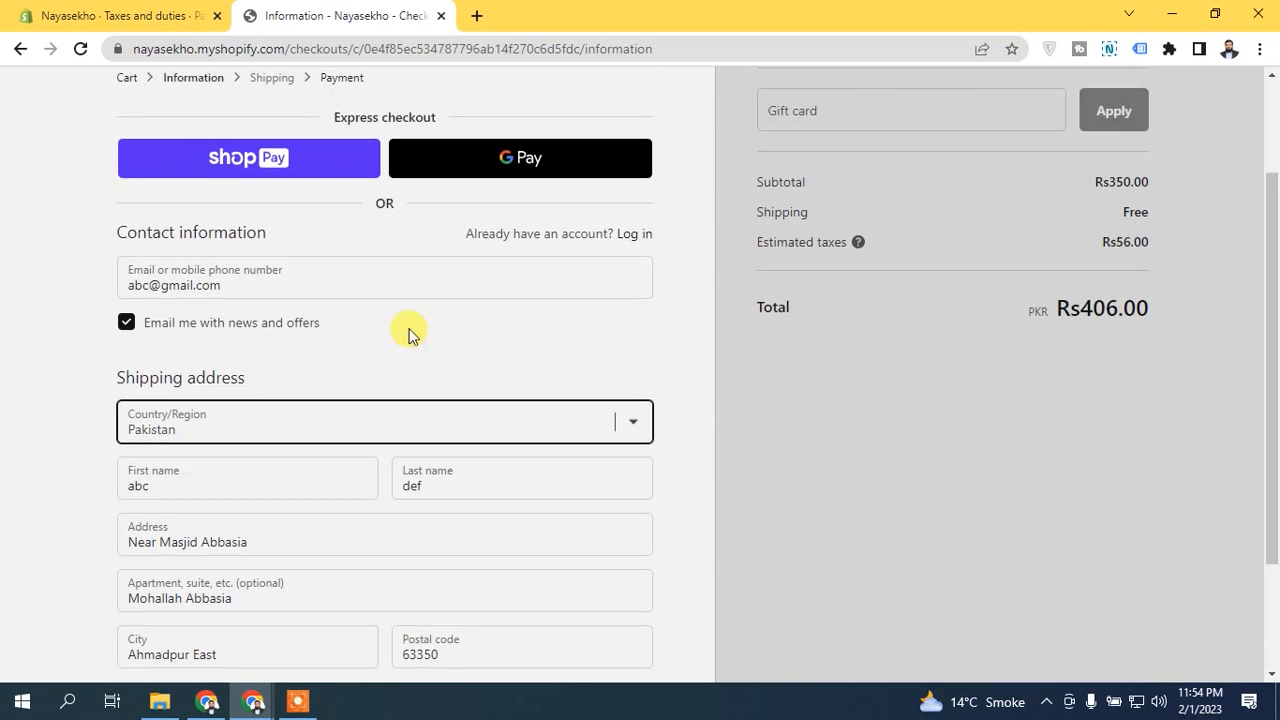
Compare Pakistan's country tax in settings with the estimated taxes shown at checkout across both tabs.
click(94, 6)
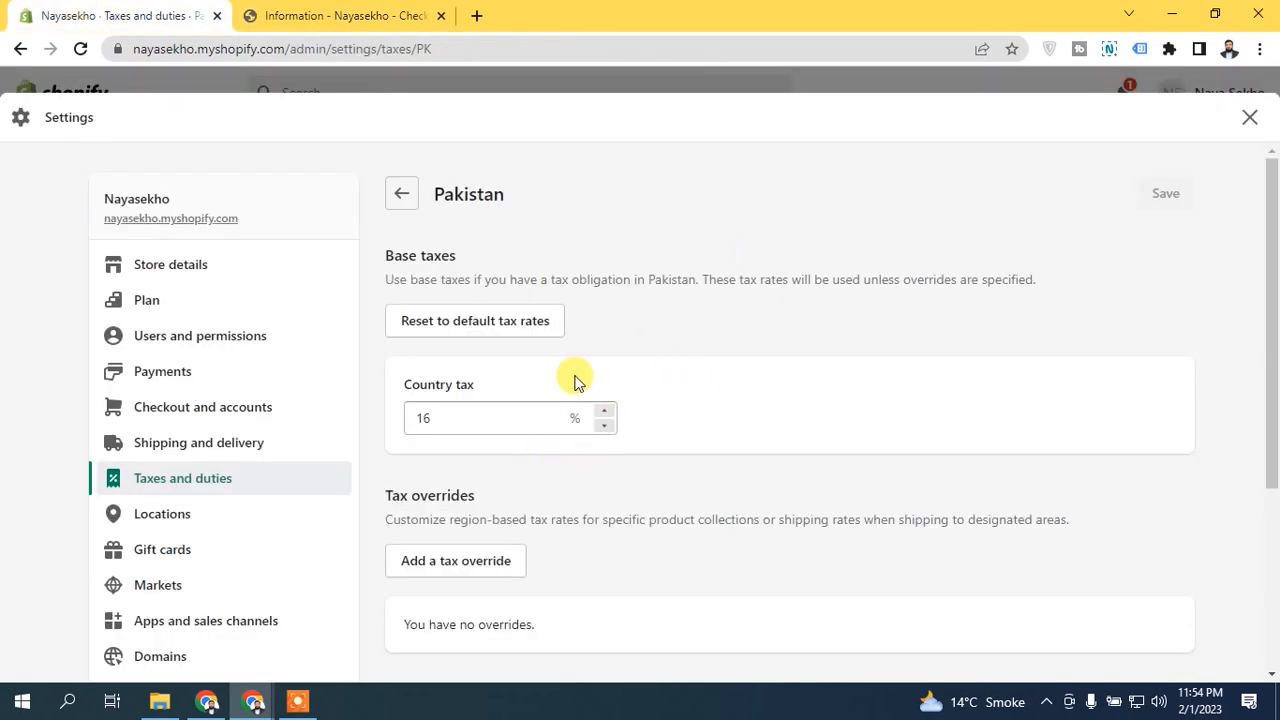
click(335, 12)
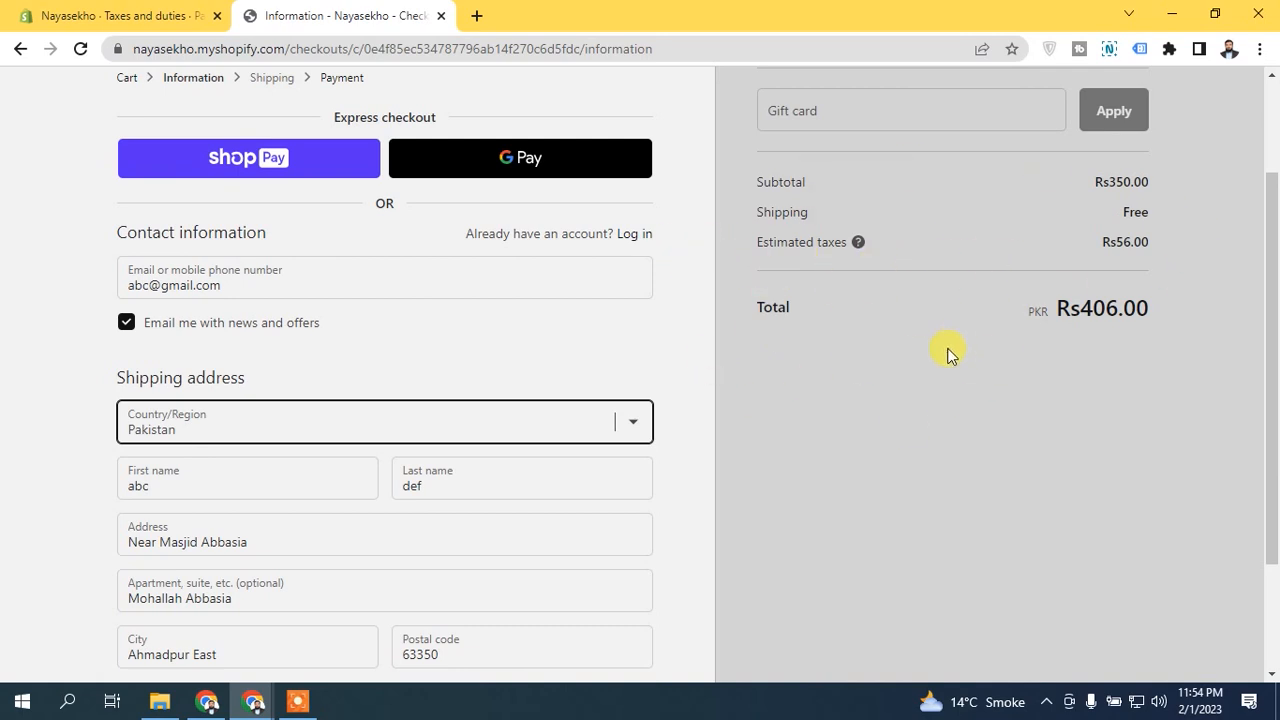
drag(1093, 247, 1201, 251)
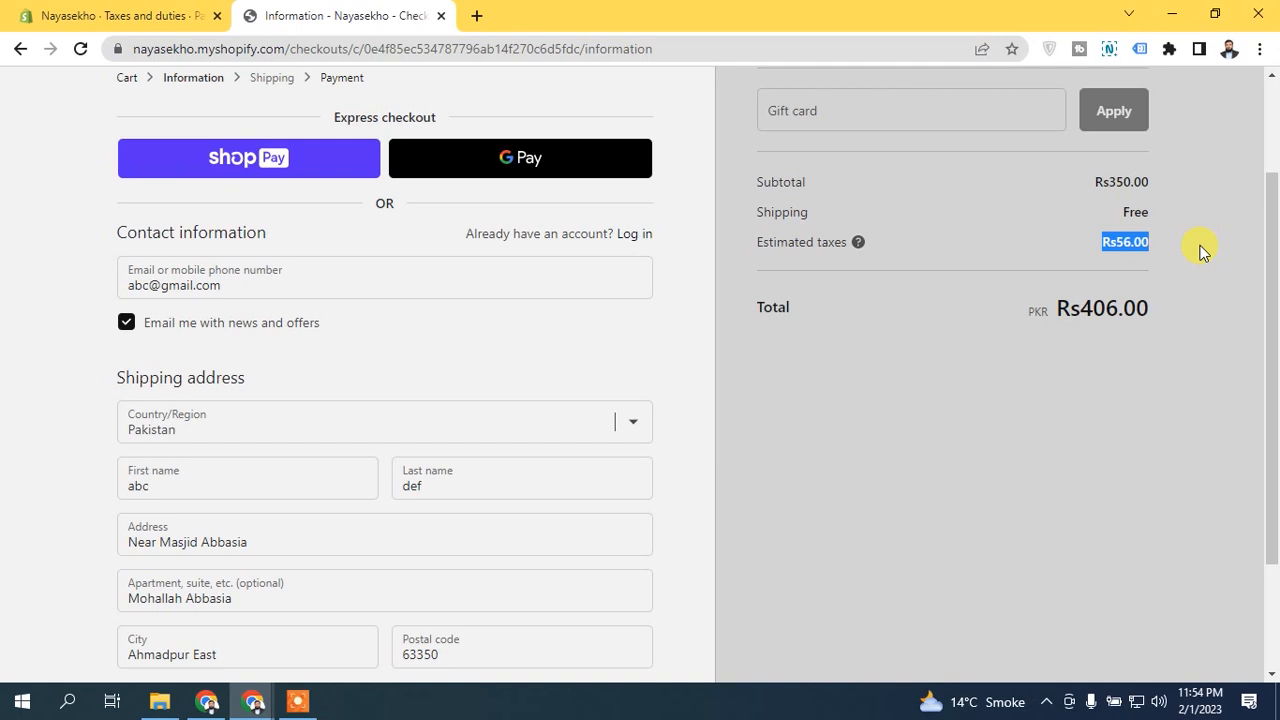
click(70, 14)
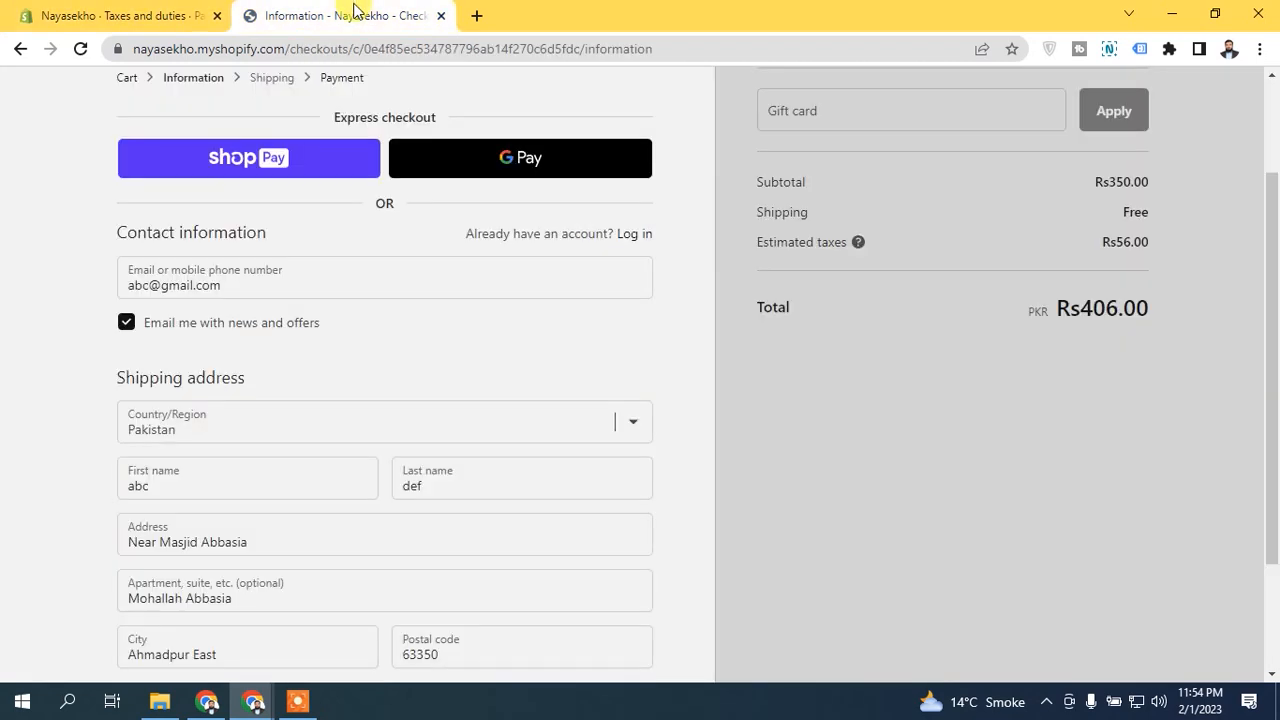
click(350, 14)
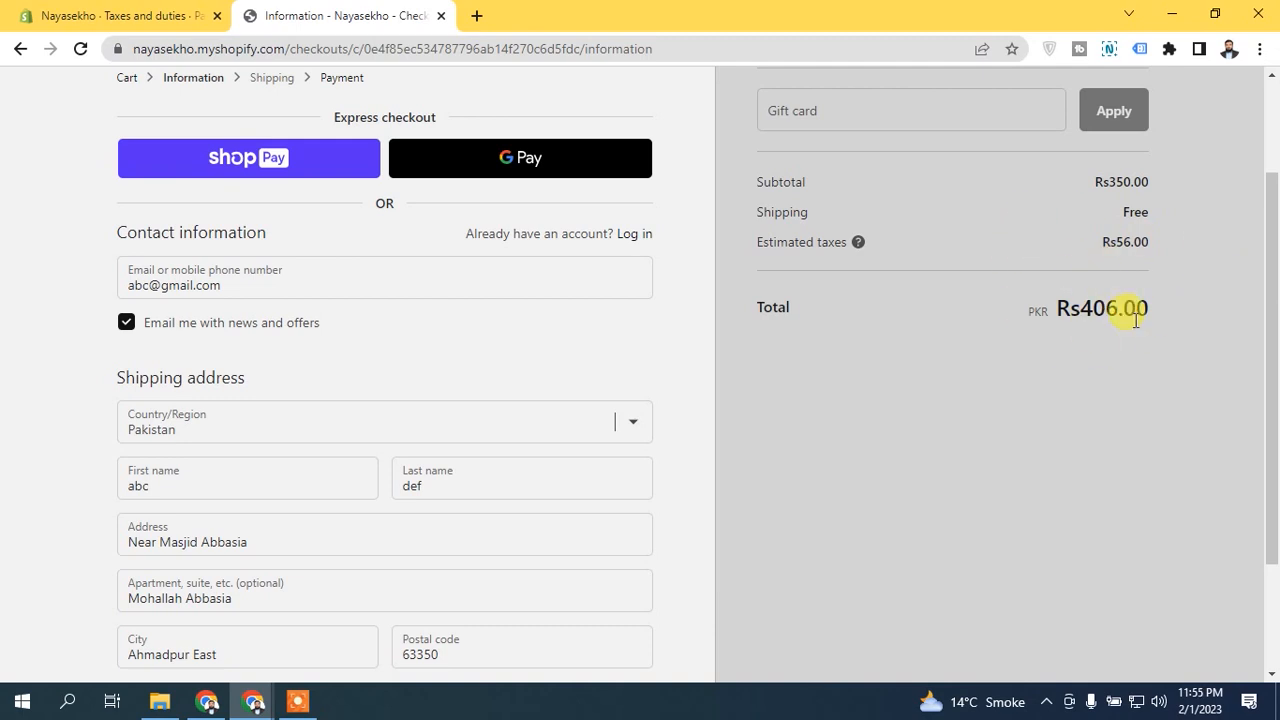
click(155, 14)
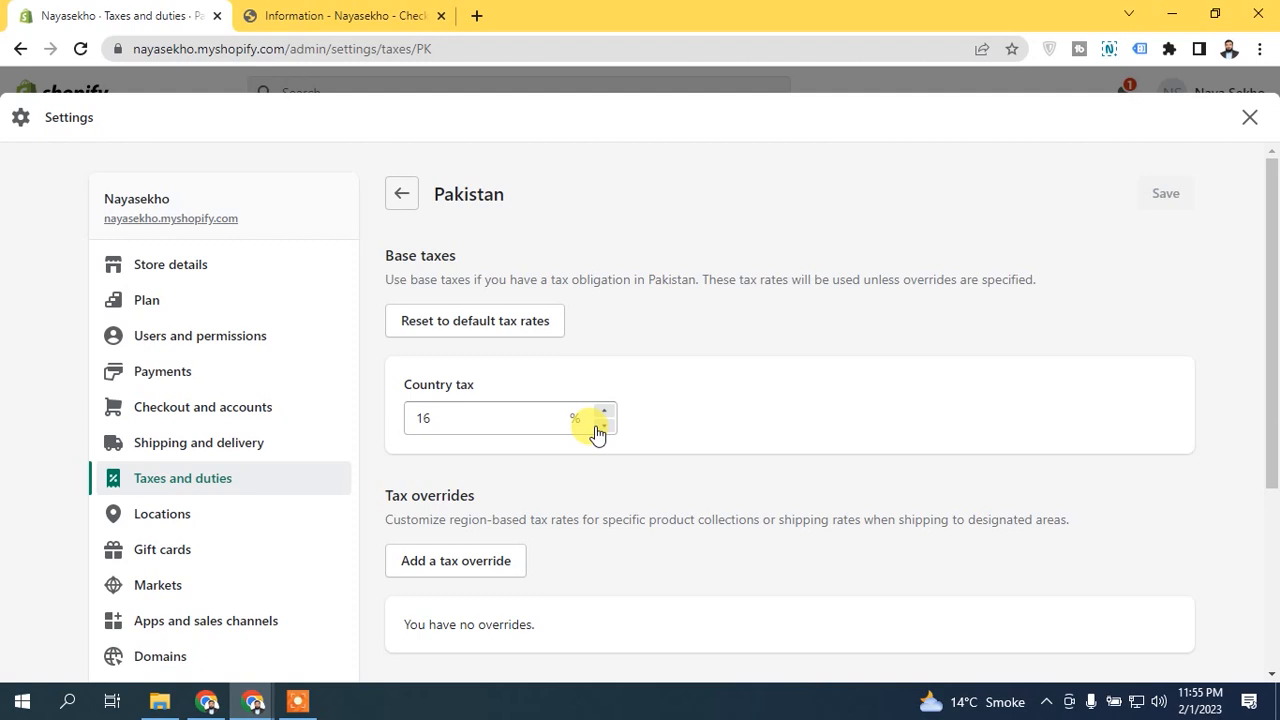
click(371, 12)
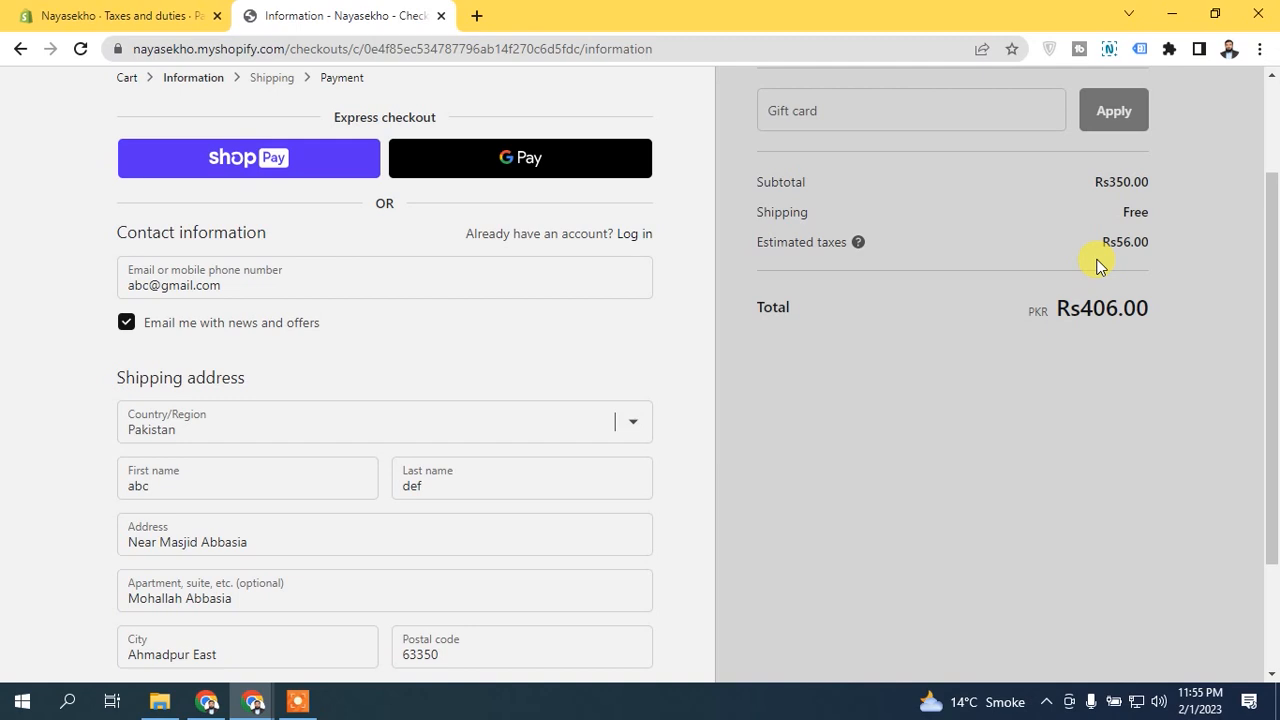
drag(1094, 246, 1199, 249)
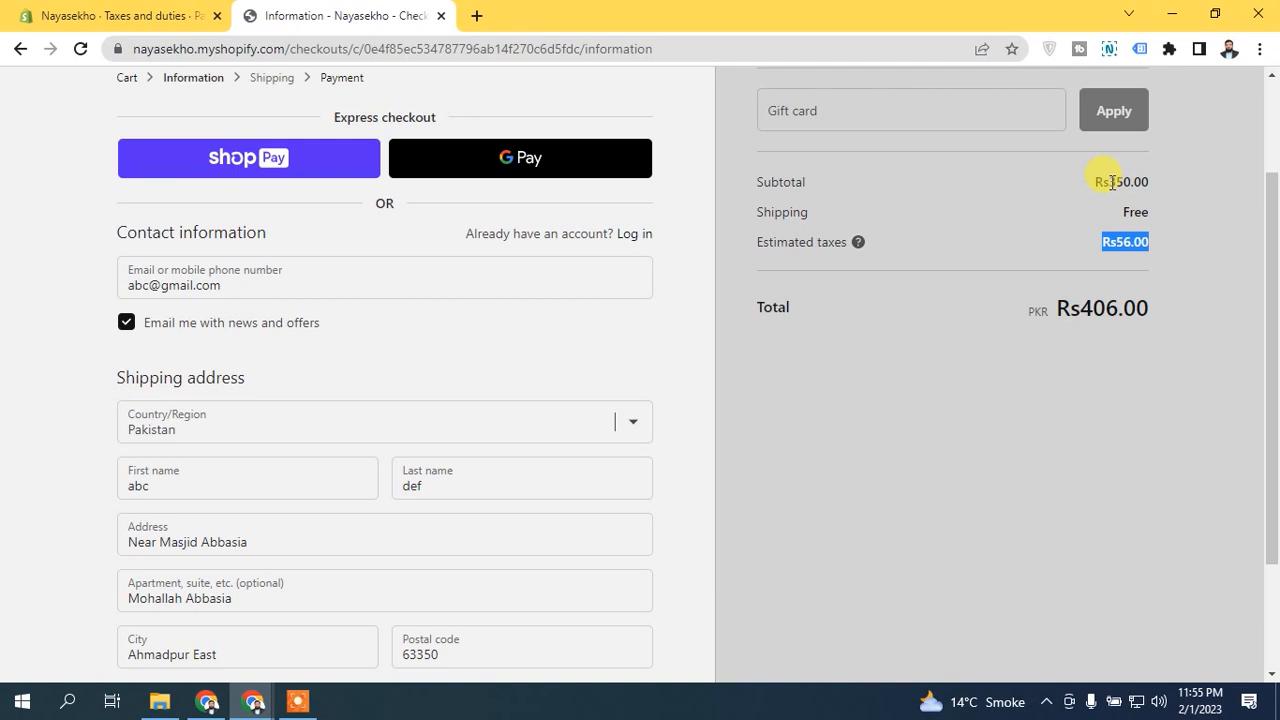
click(1118, 240)
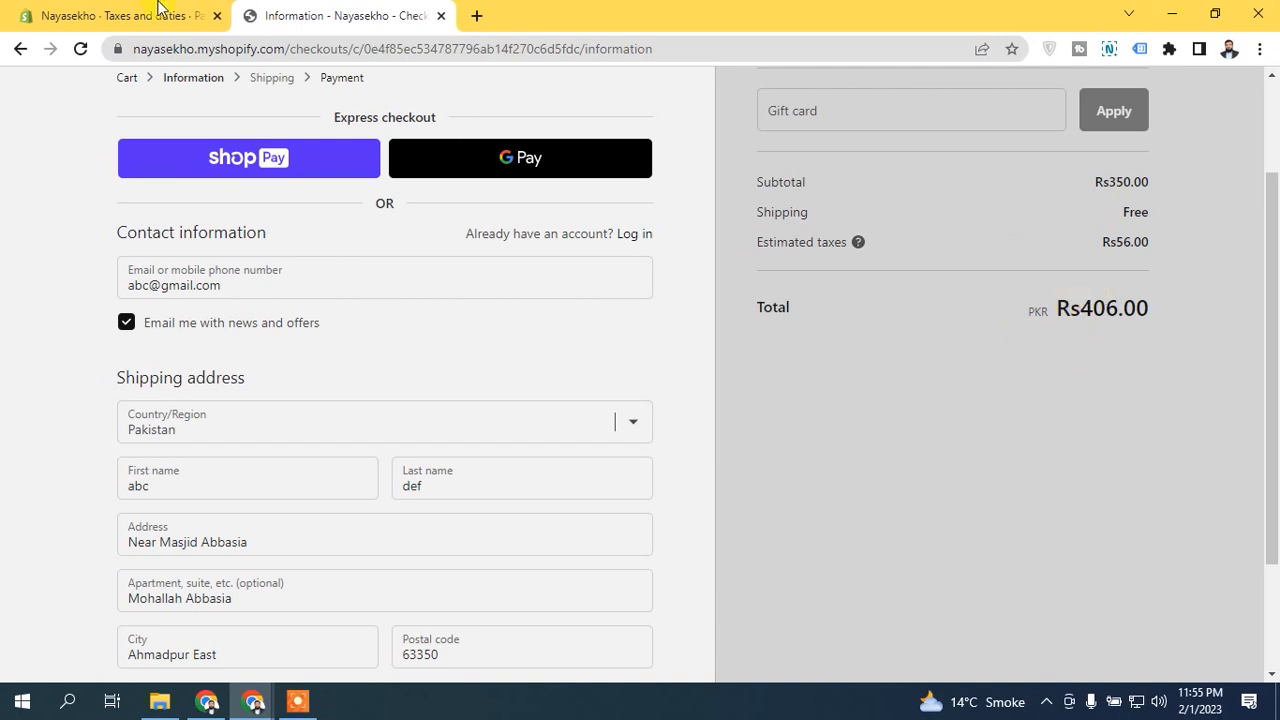
click(130, 15)
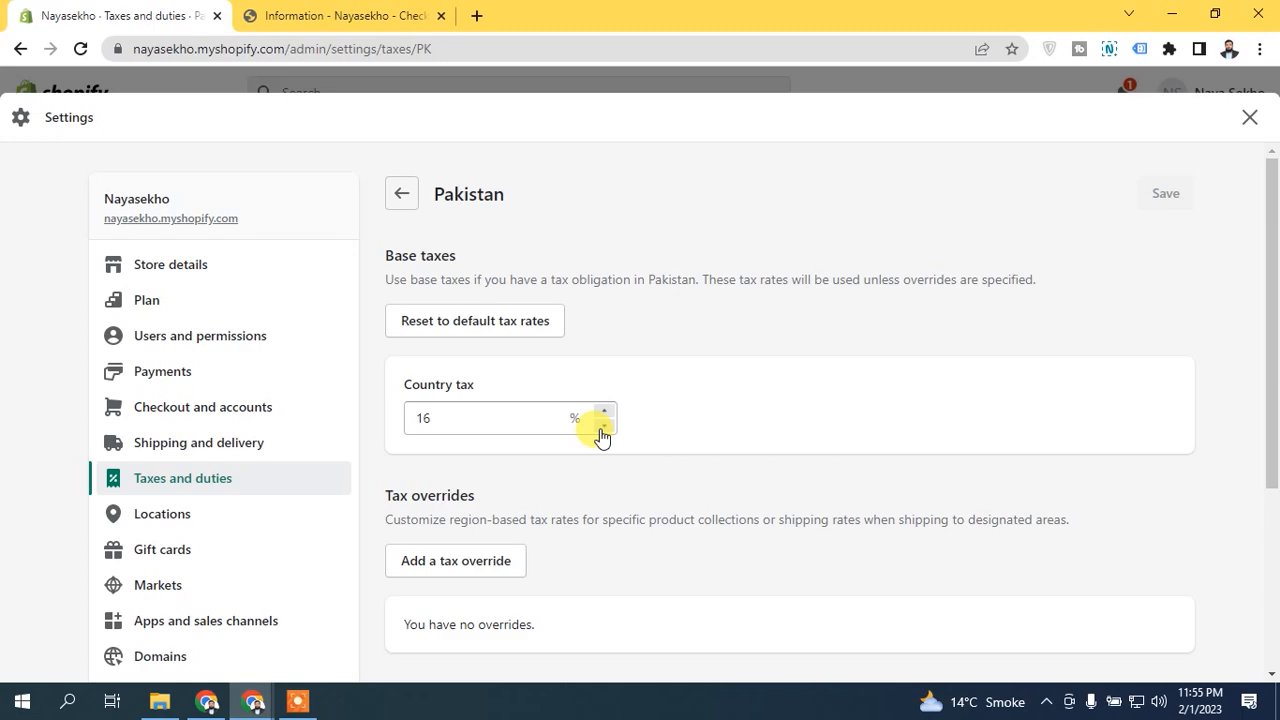
Reset Pakistan's tax rates to the default values, removing all tax overrides.
click(465, 322)
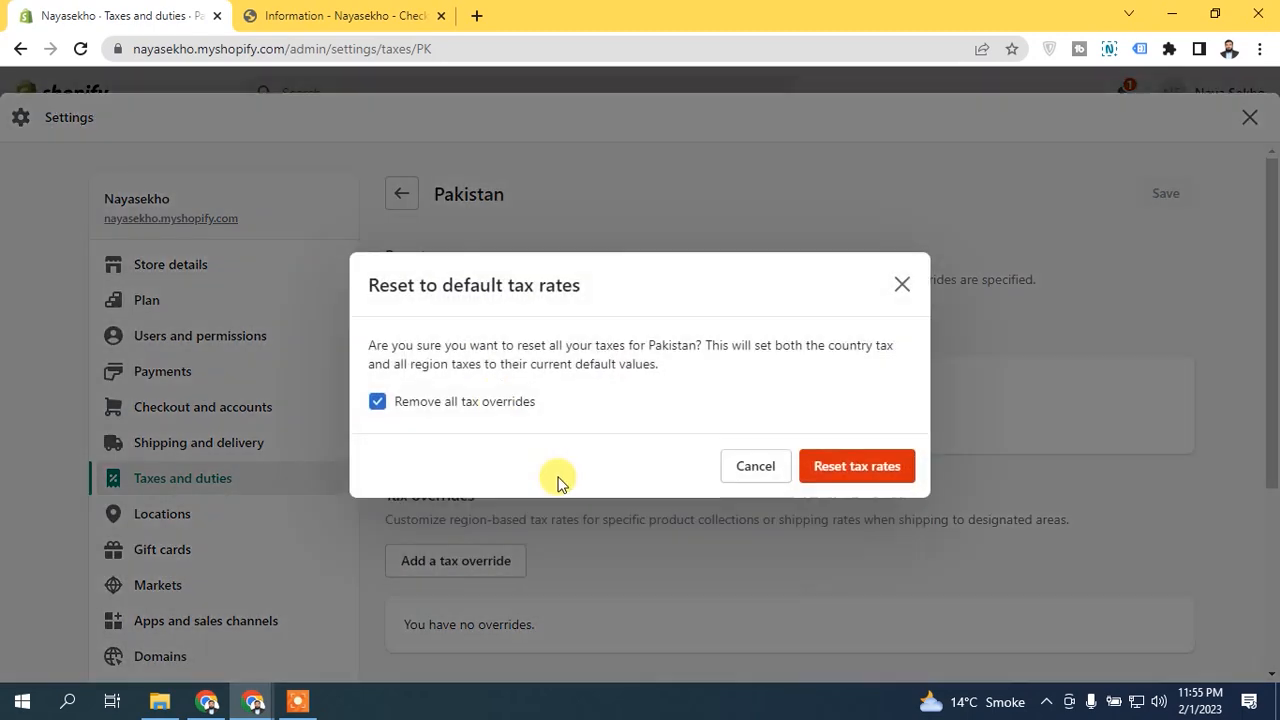
click(847, 467)
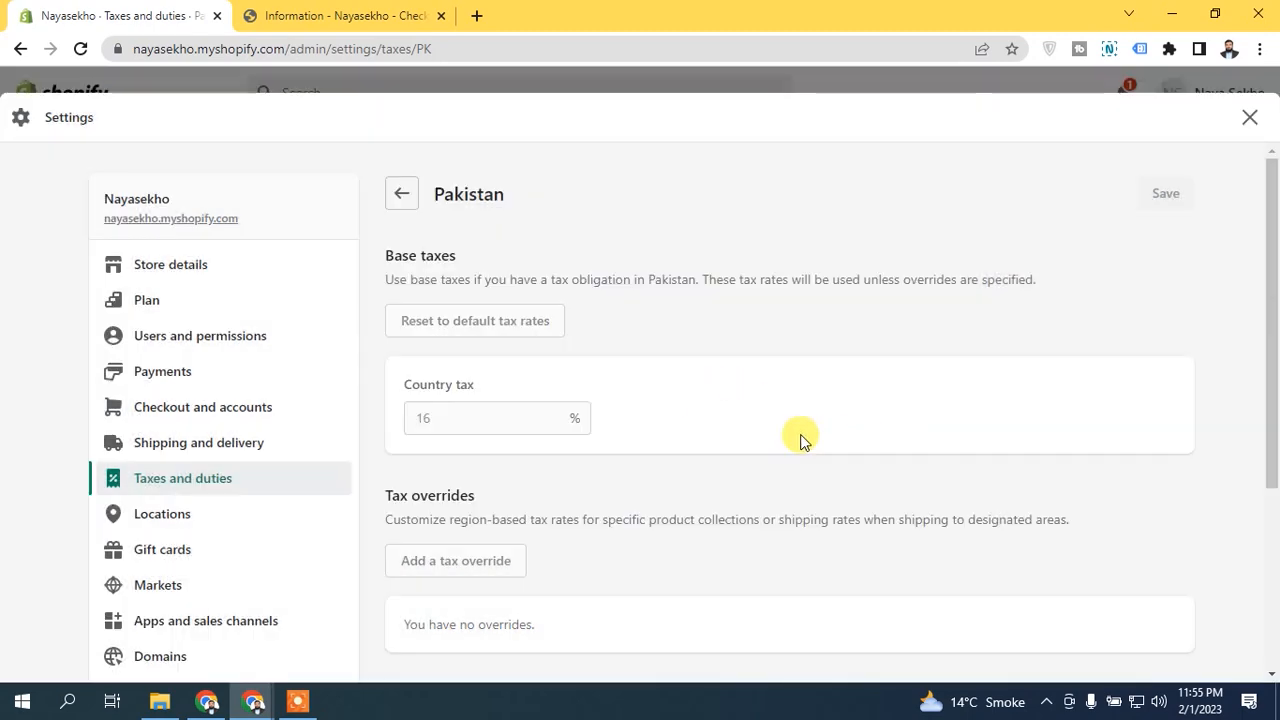
Set Pakistan's country tax to 0% and save the tax settings.
click(495, 418)
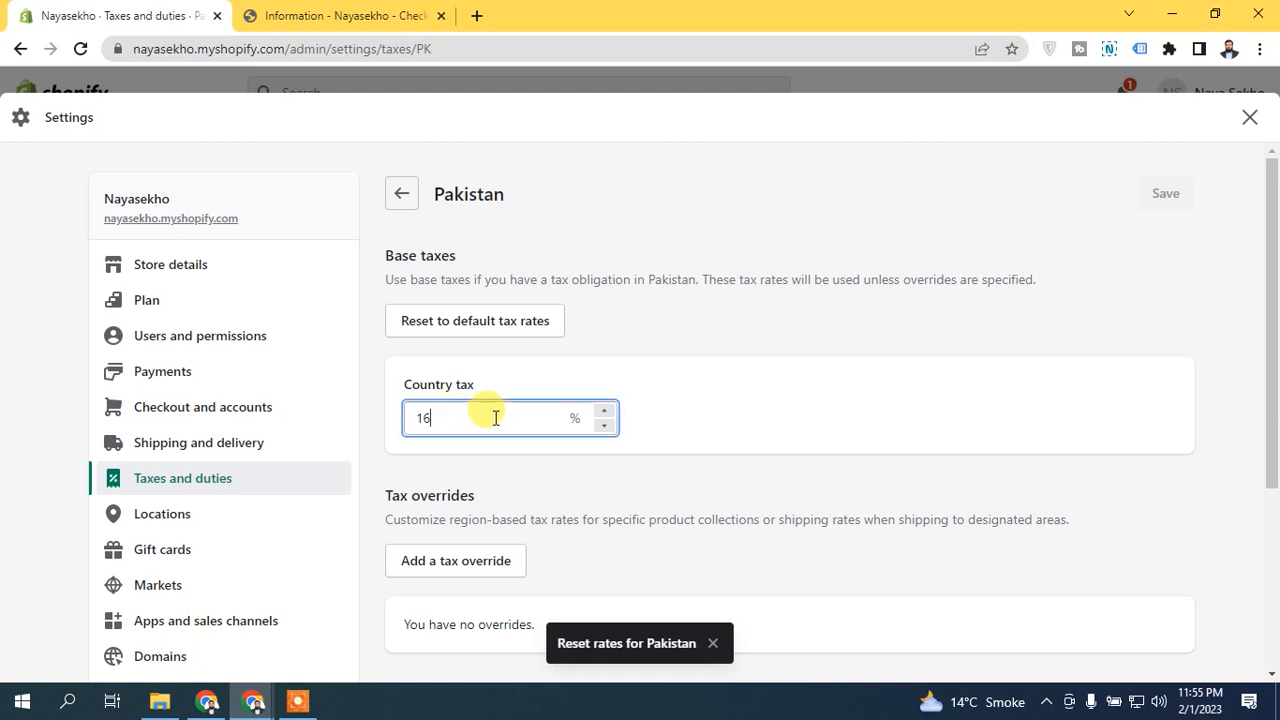
click(604, 425)
click(604, 425)
double_click(432, 405)
text(0)
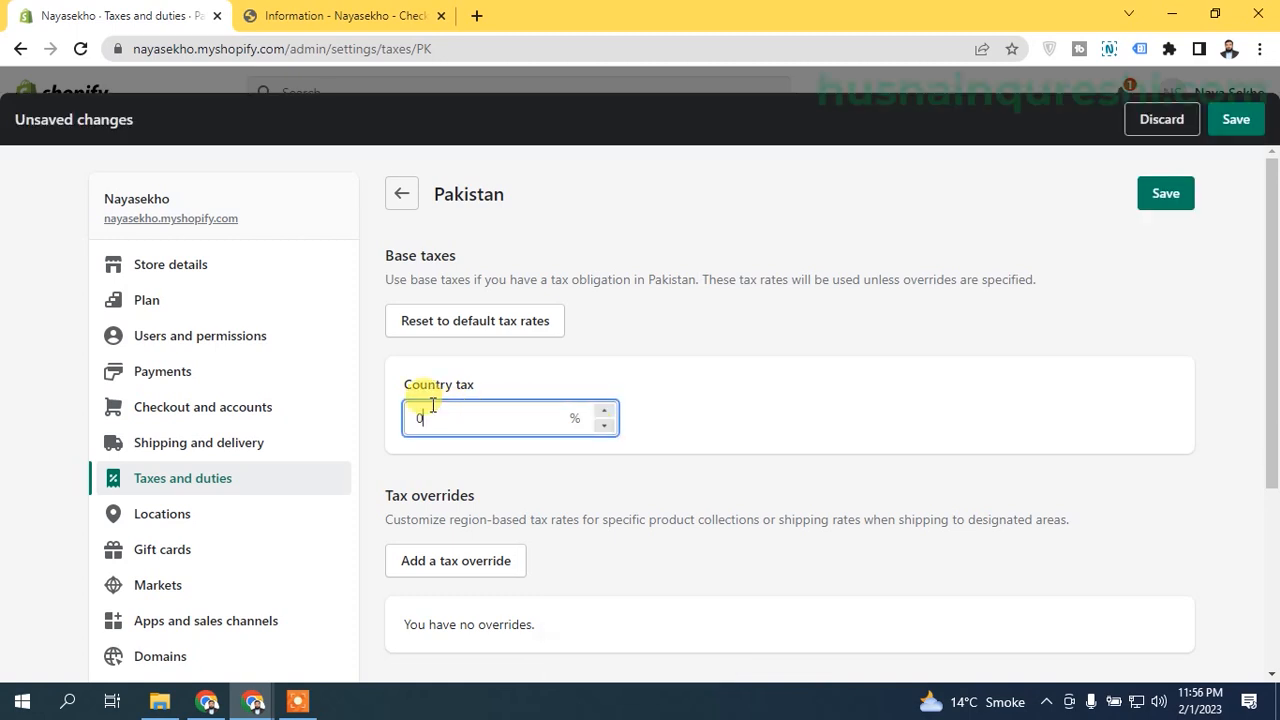
click(808, 390)
click(1165, 193)
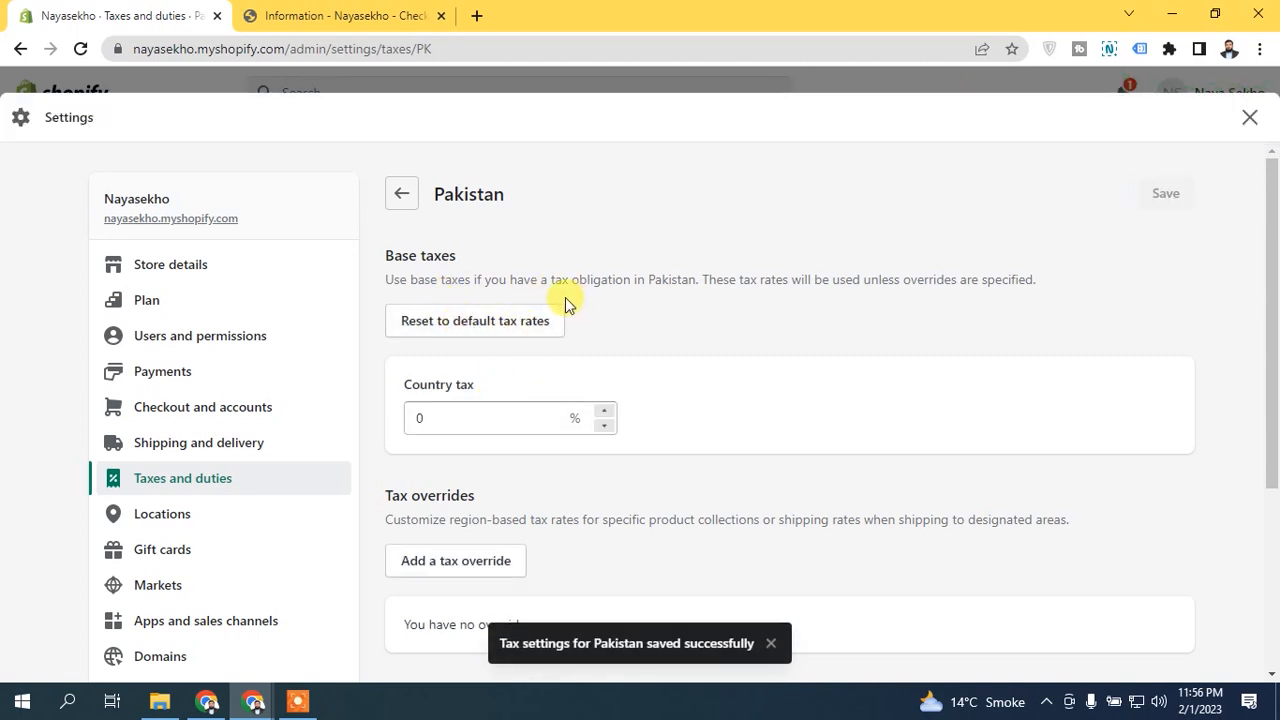
Try adding a product tax override for the Sports Watches collection with Pakistan as location.
drag(1275, 328, 1271, 420)
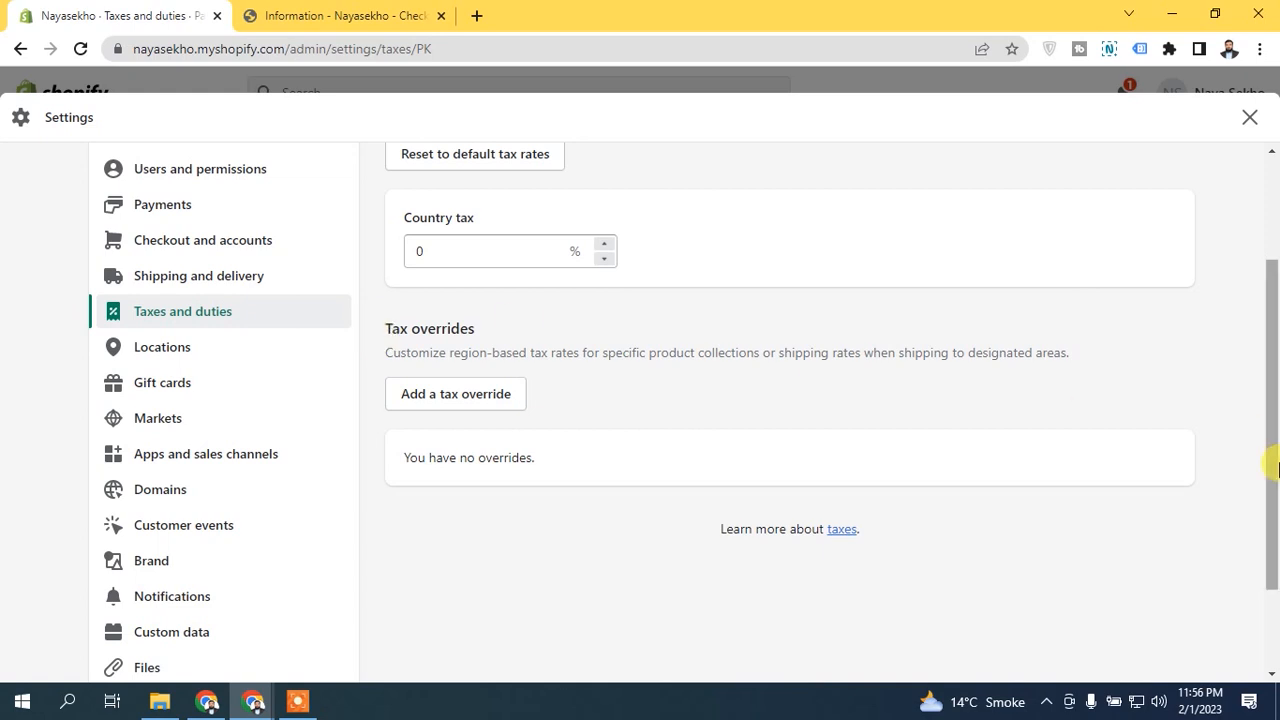
scroll(1271, 457, up, 1)
click(466, 500)
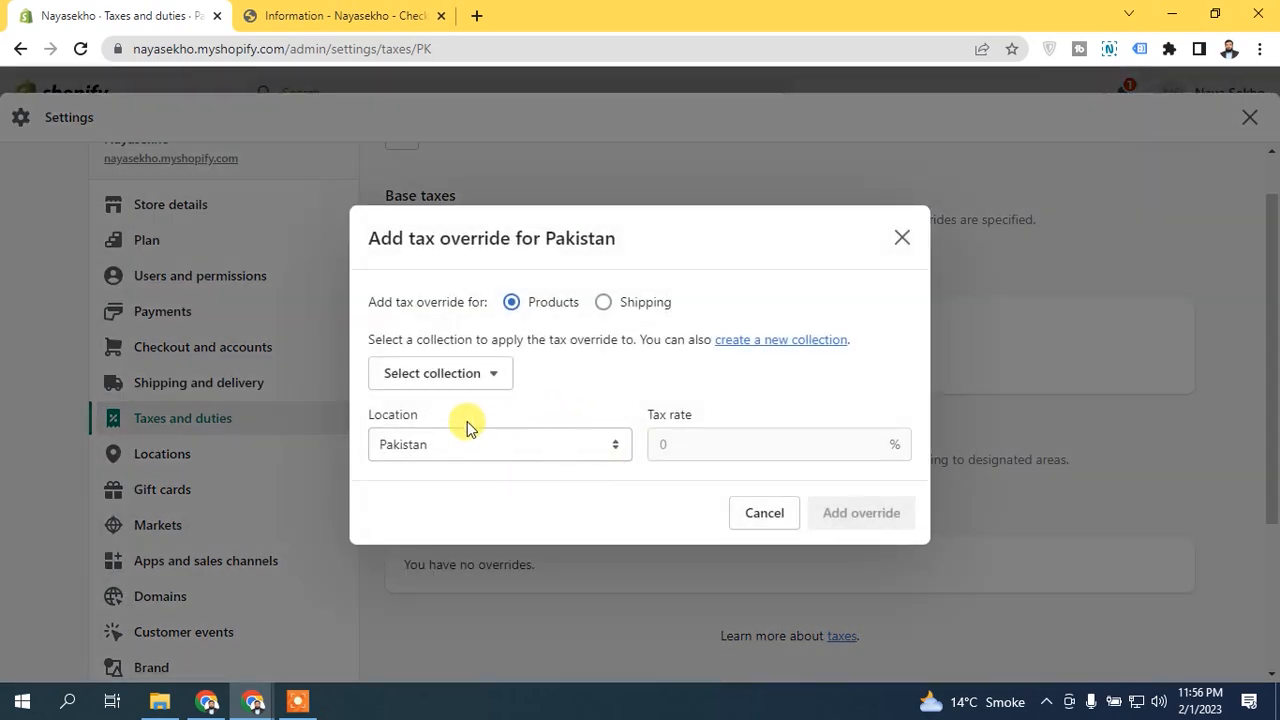
click(531, 451)
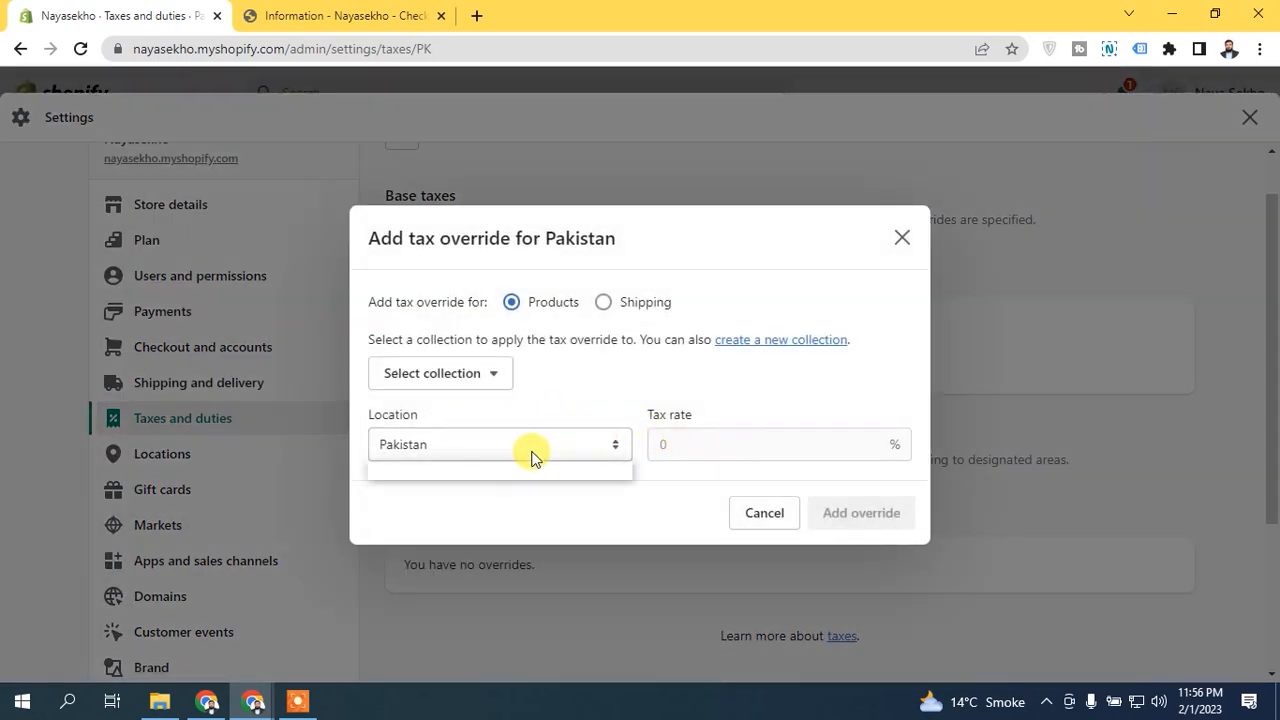
click(470, 373)
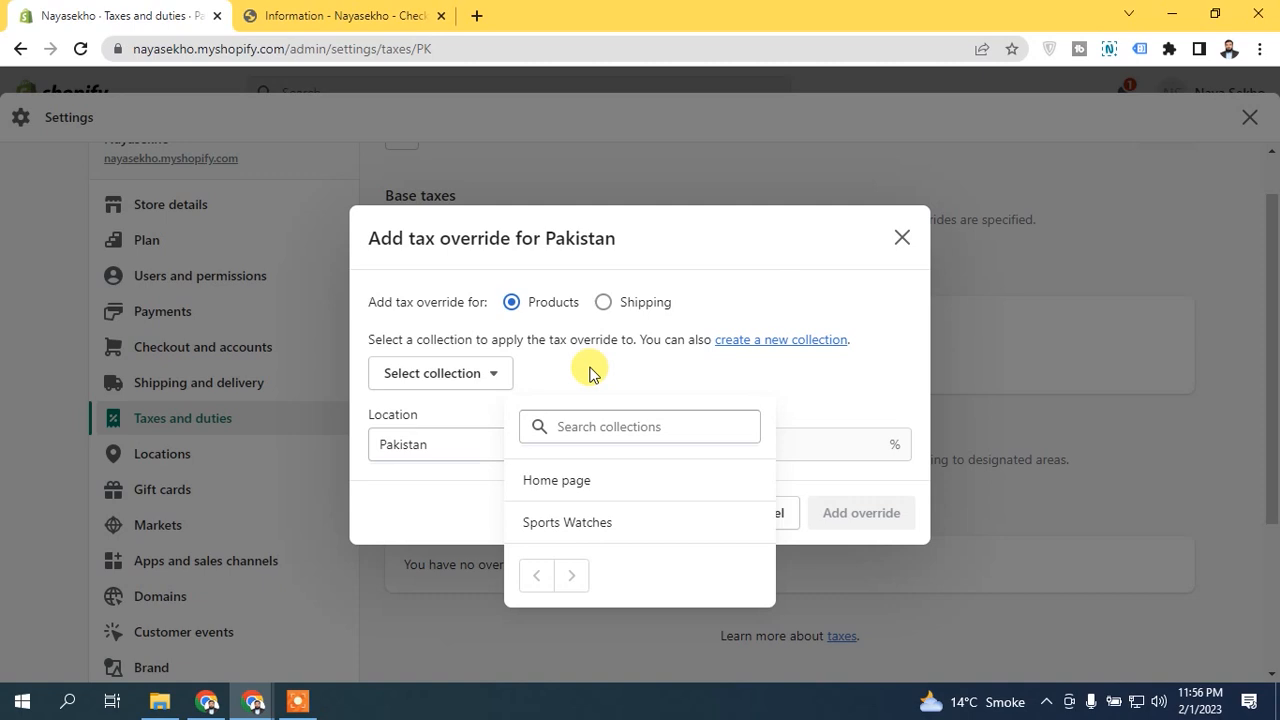
click(560, 522)
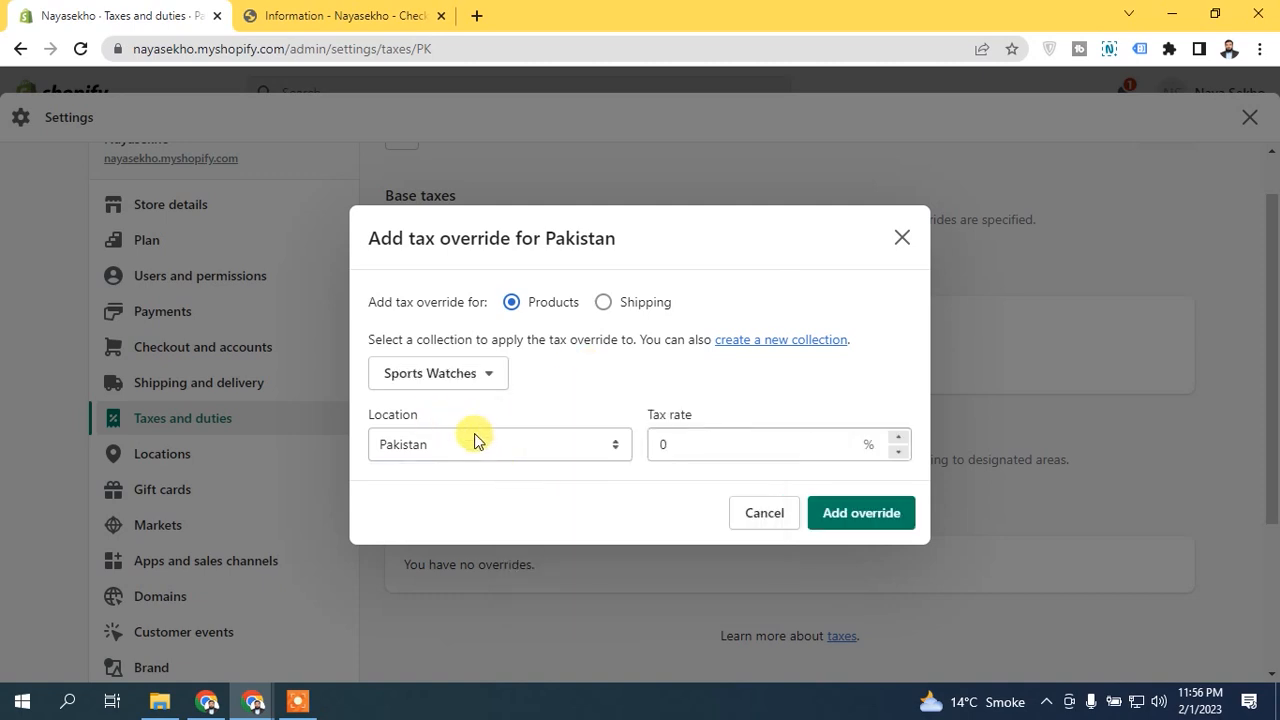
click(529, 440)
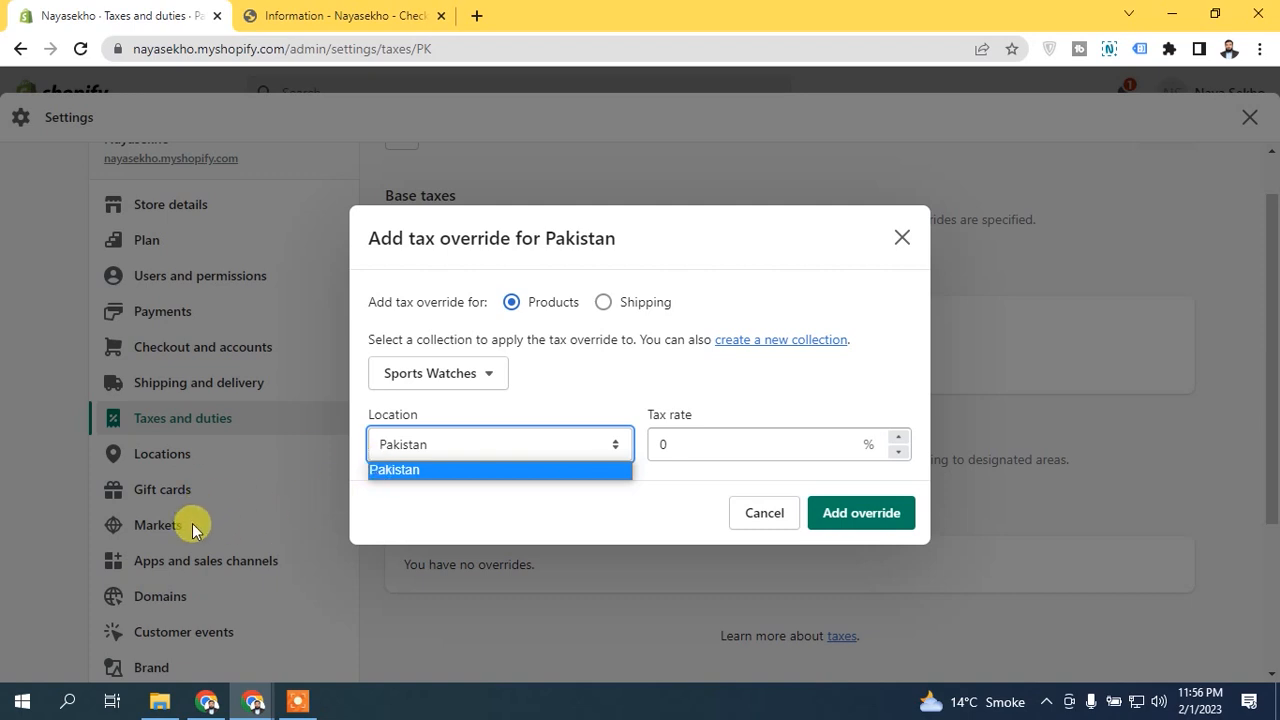
Try a 20% shipping tax override for Pakistan, then cancel the override dialog.
click(603, 302)
click(513, 338)
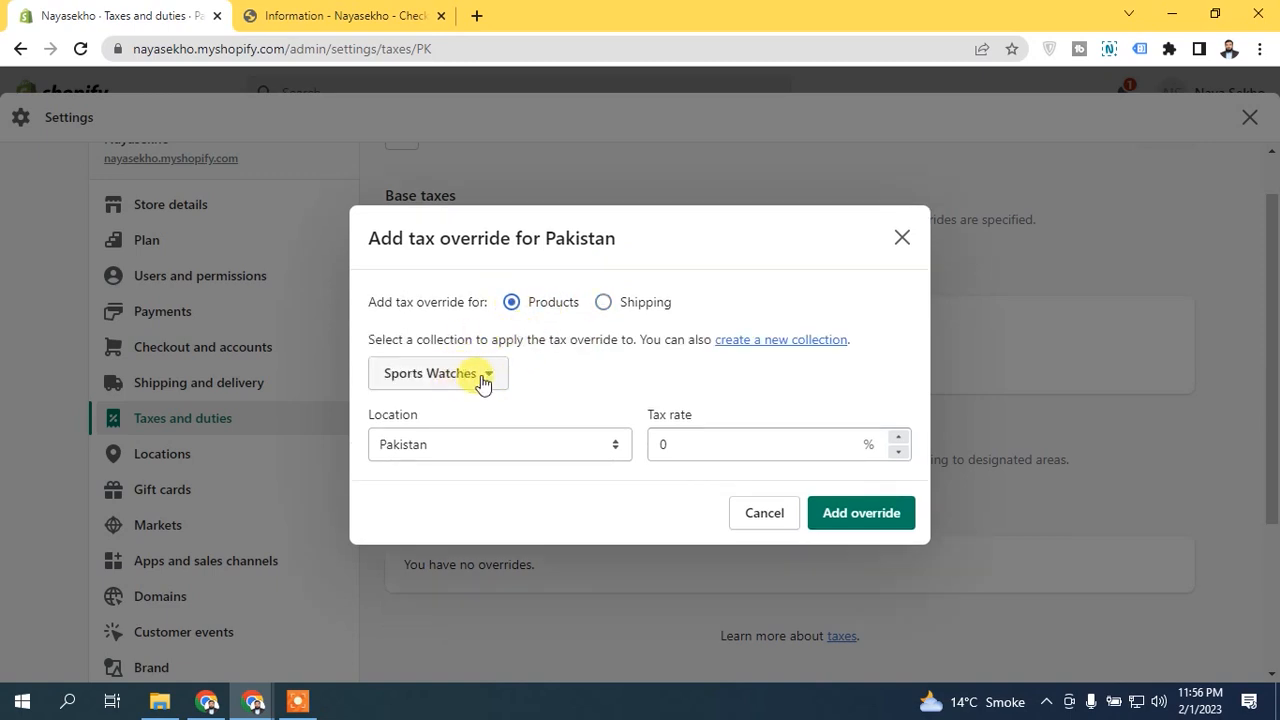
click(699, 437)
text(20)
click(690, 410)
click(620, 305)
click(628, 340)
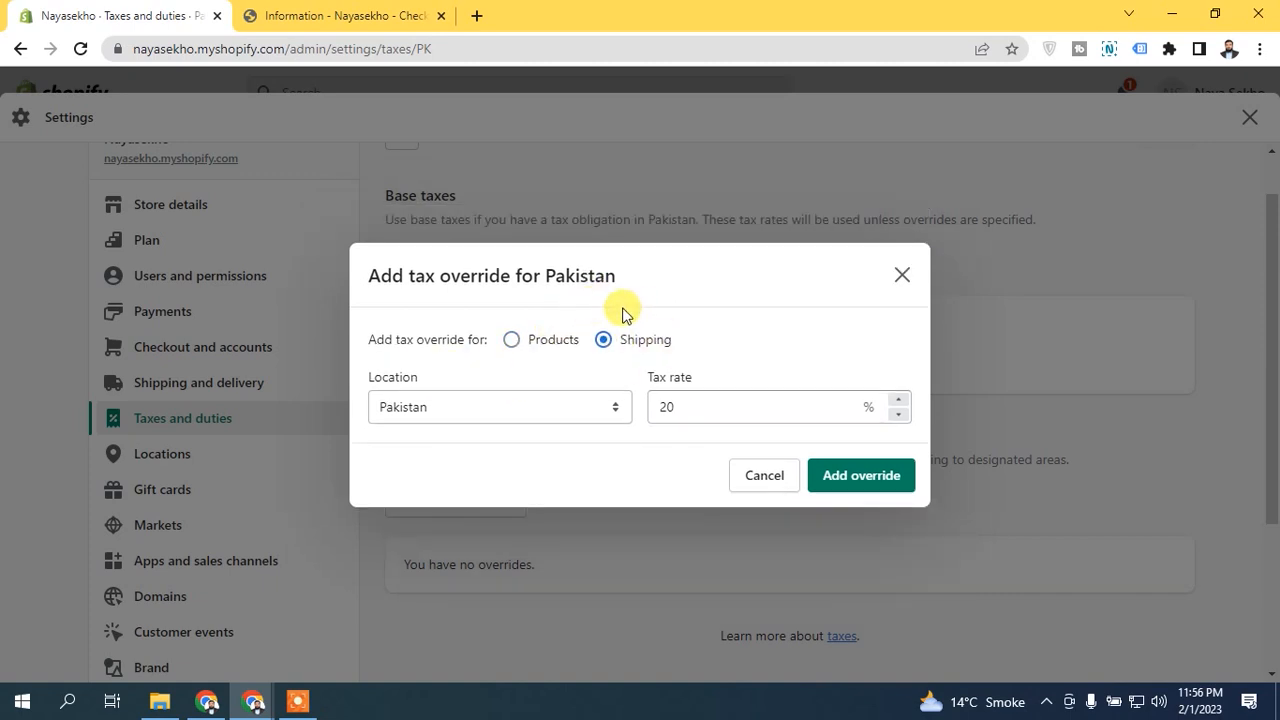
click(570, 412)
click(729, 398)
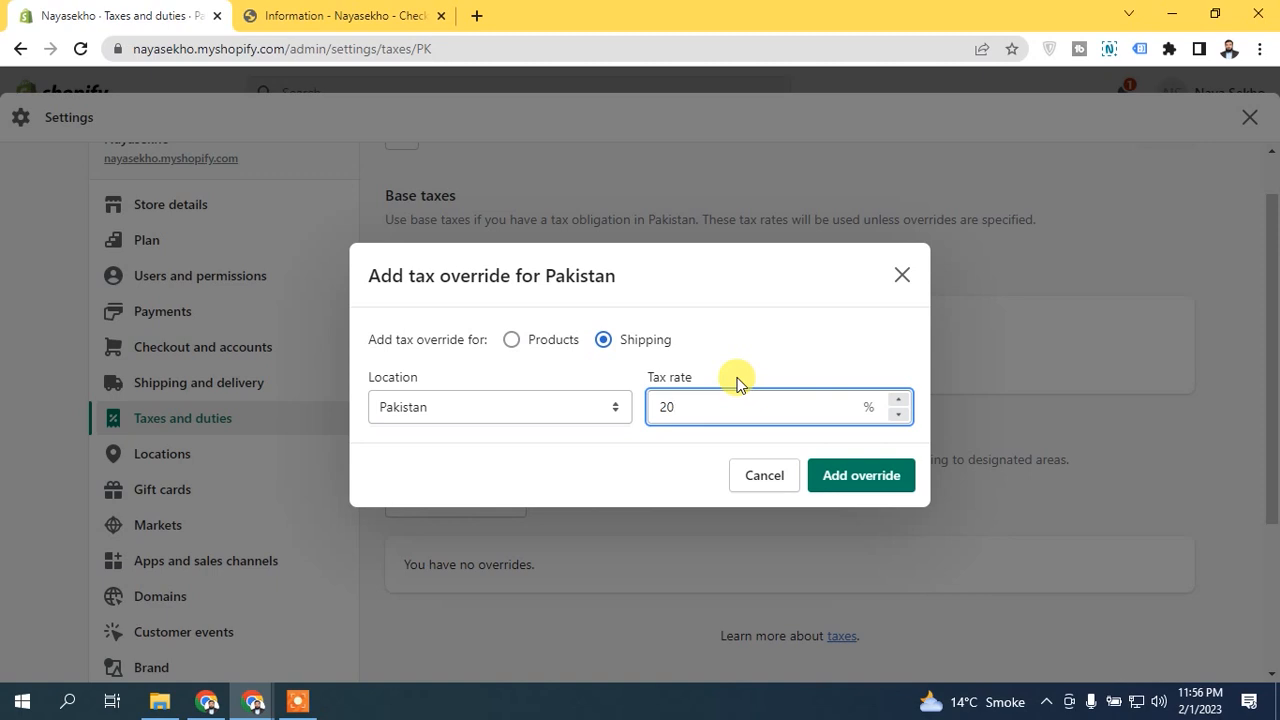
click(766, 476)
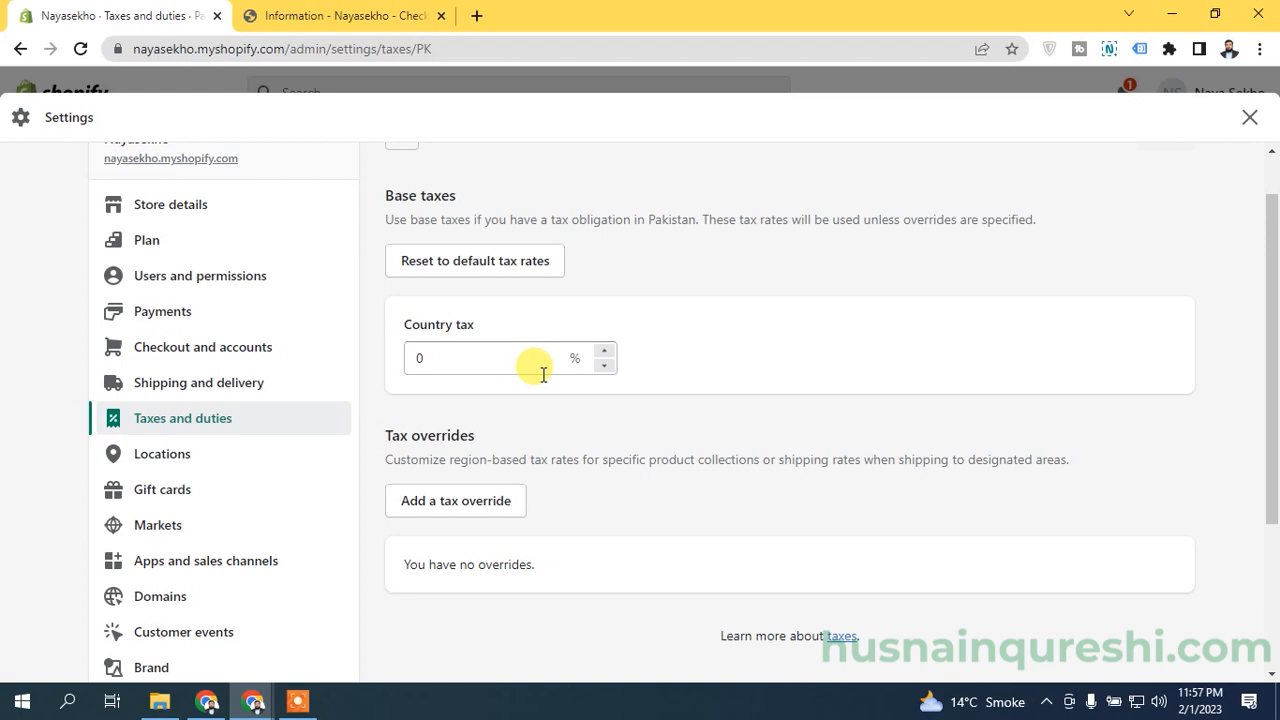
Try setting the Rest of World country tax to 5%, then leave the page without saving.
scroll(1275, 352, up, 1)
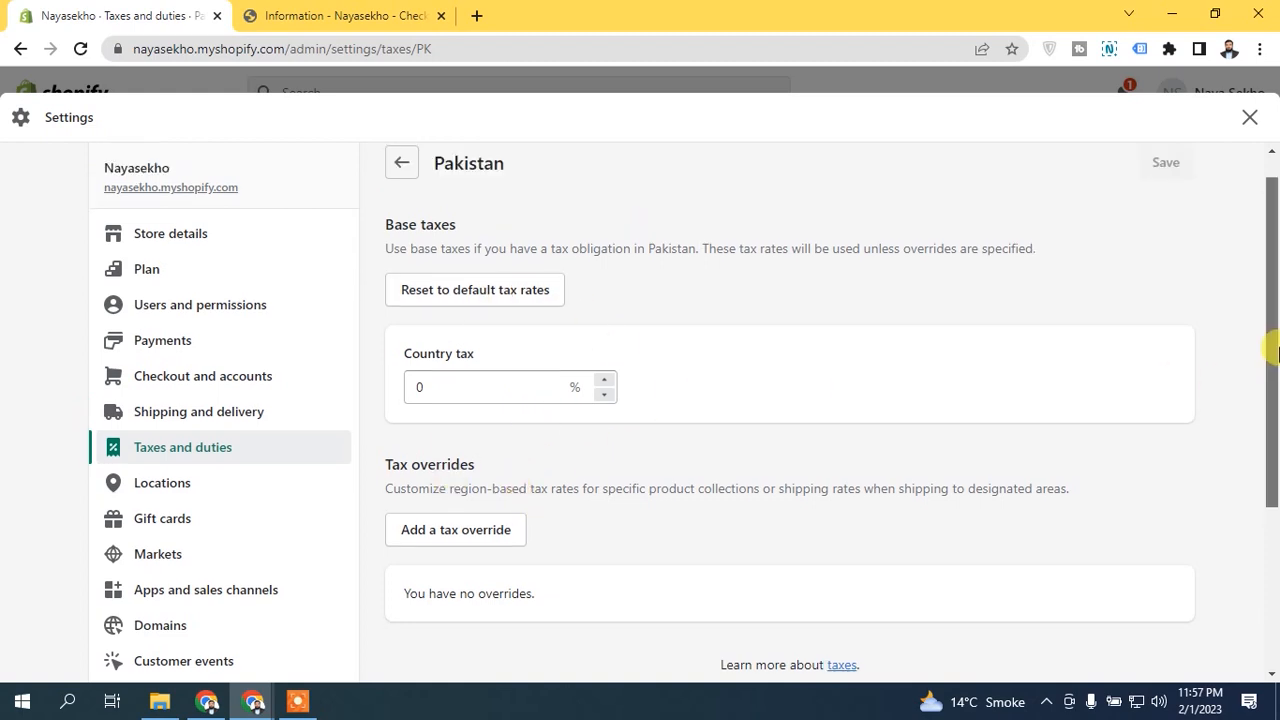
scroll(1275, 352, up, 1)
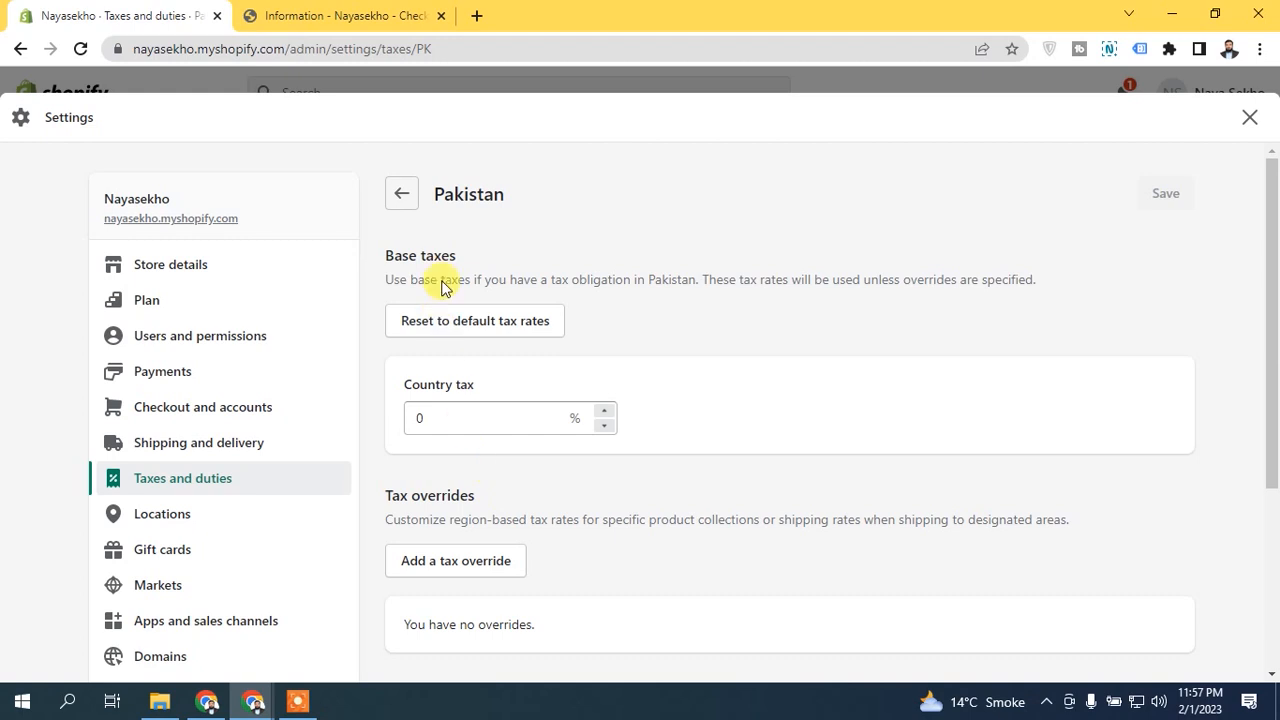
click(410, 204)
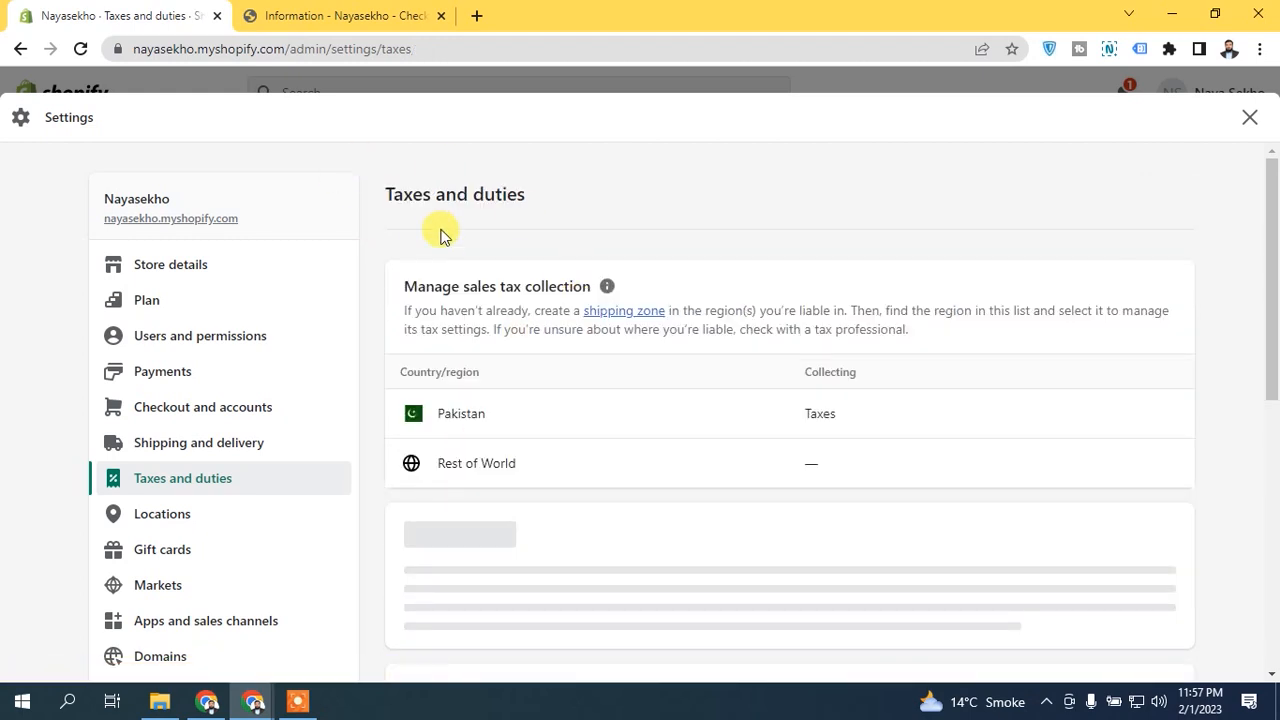
click(620, 462)
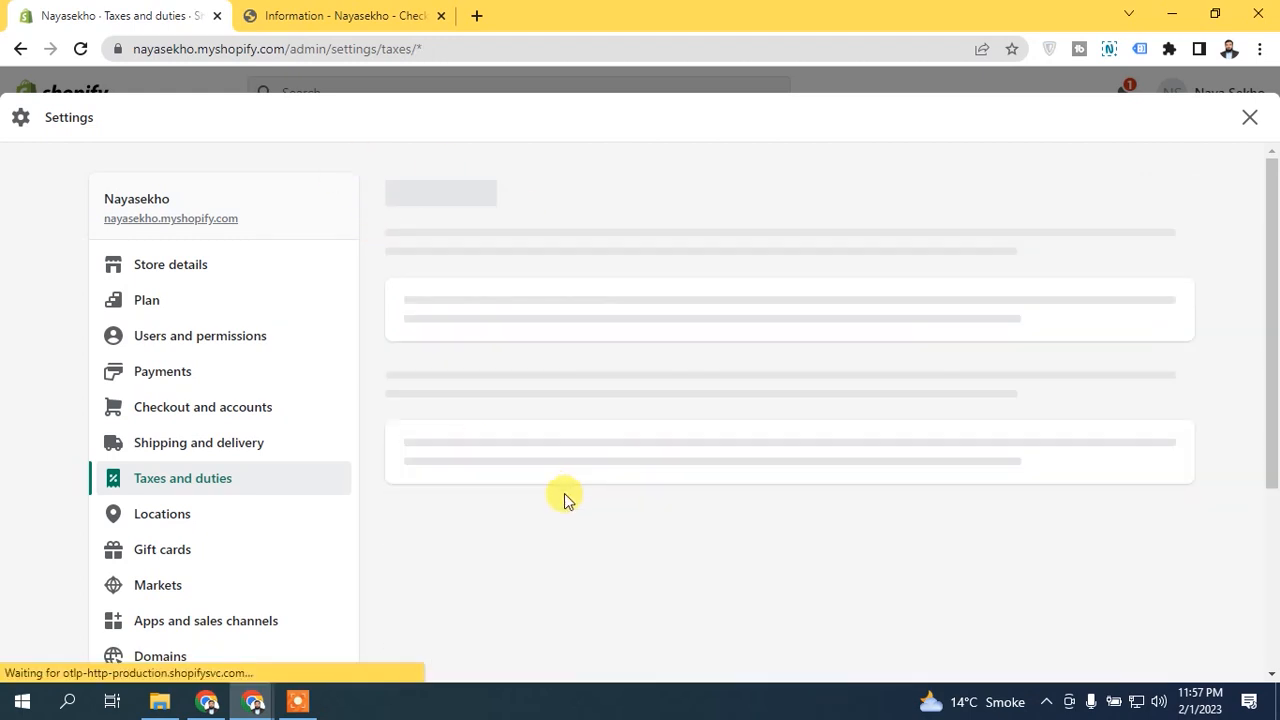
click(540, 423)
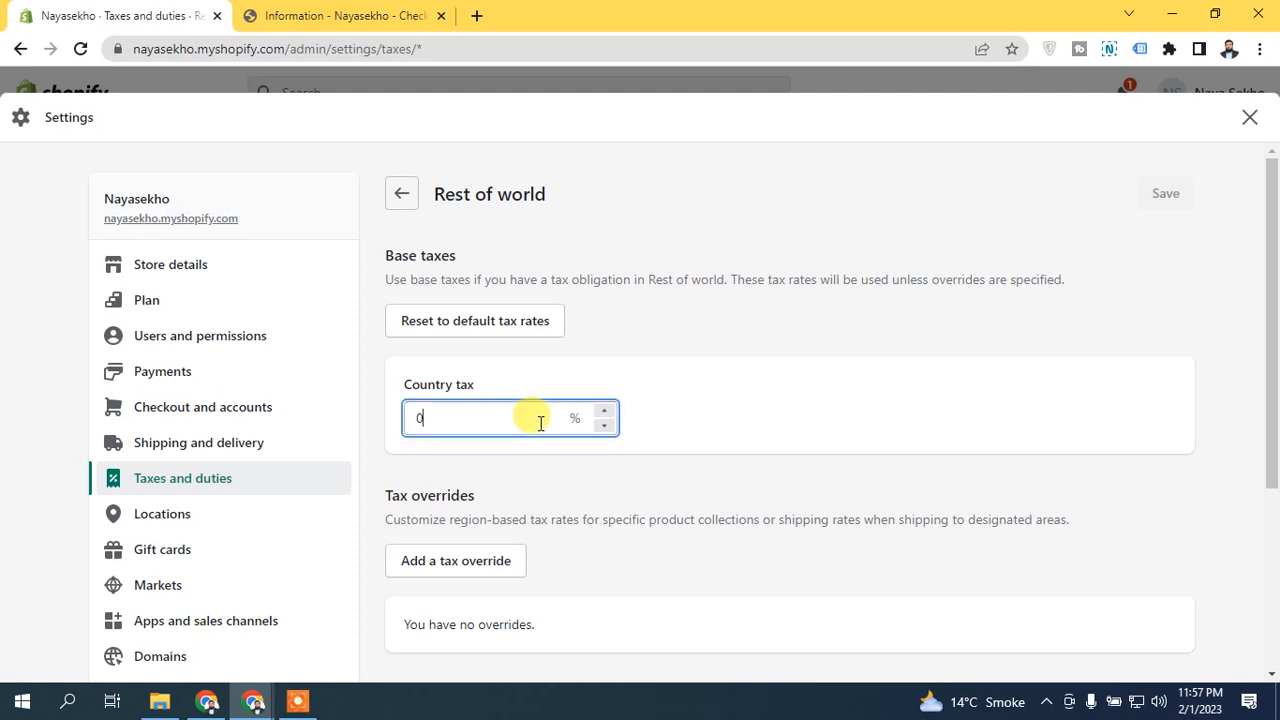
key(BackSpace)
text(5)
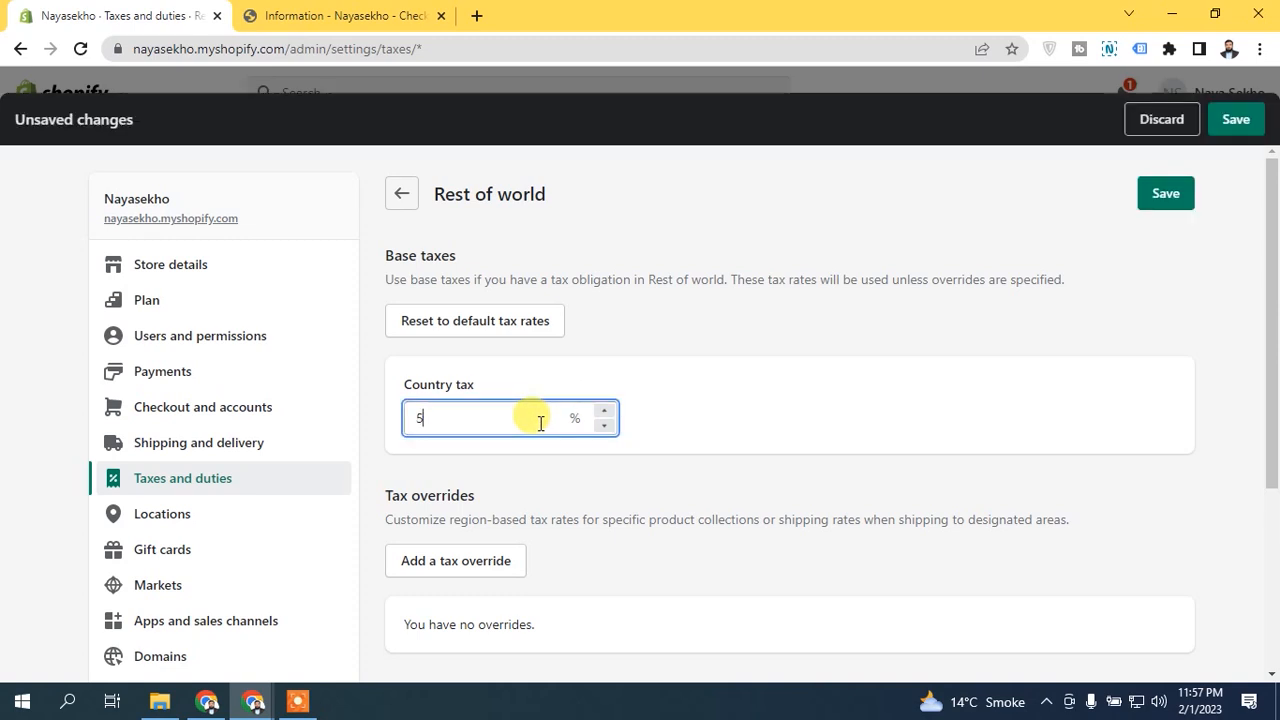
click(732, 357)
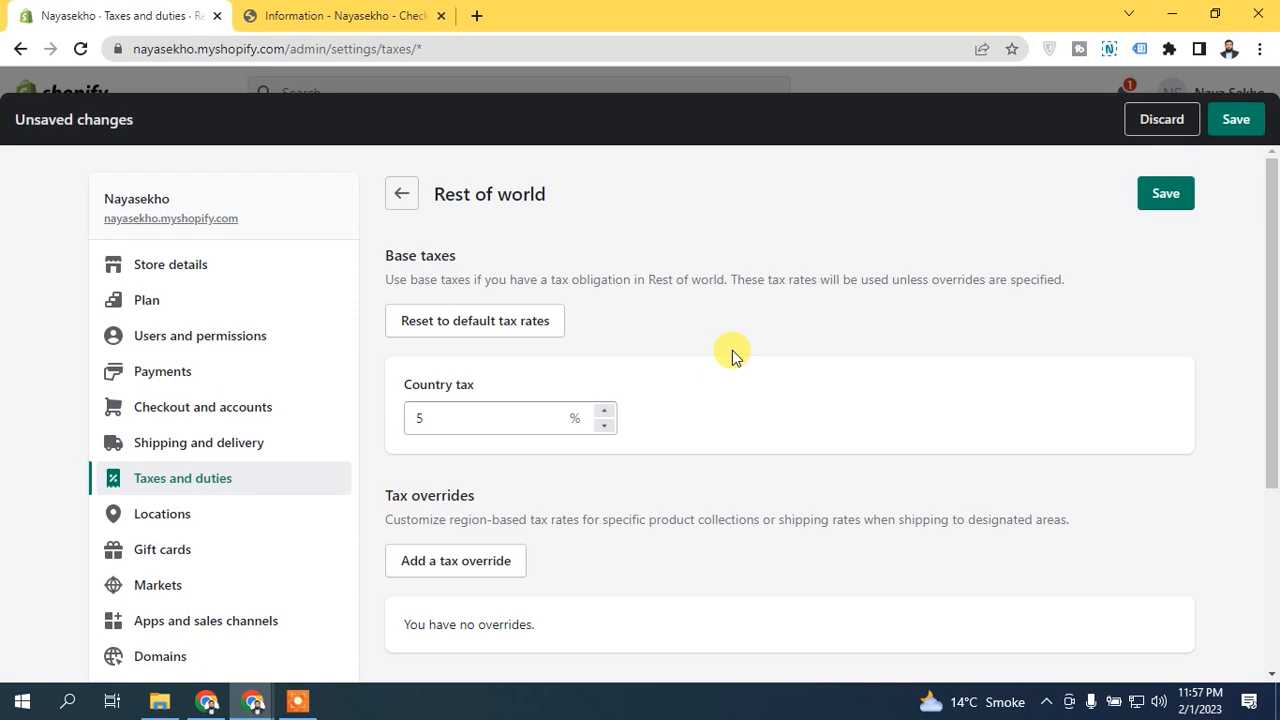
click(401, 194)
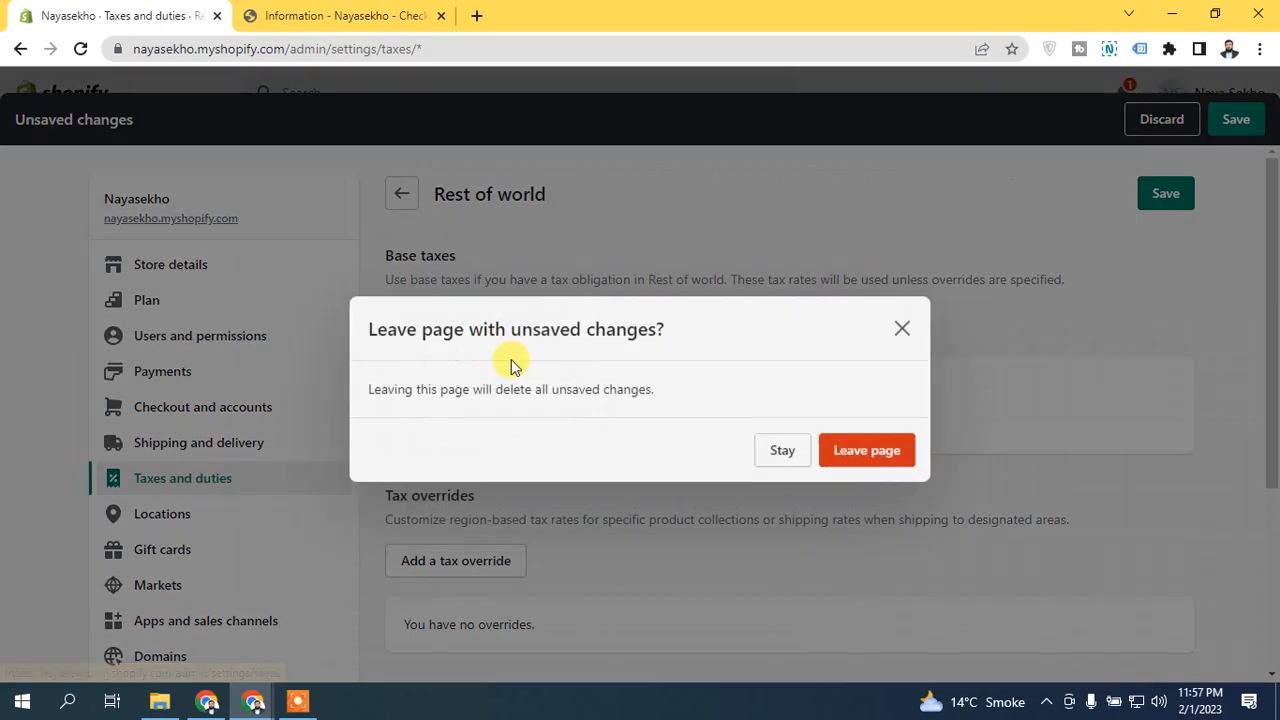
click(866, 436)
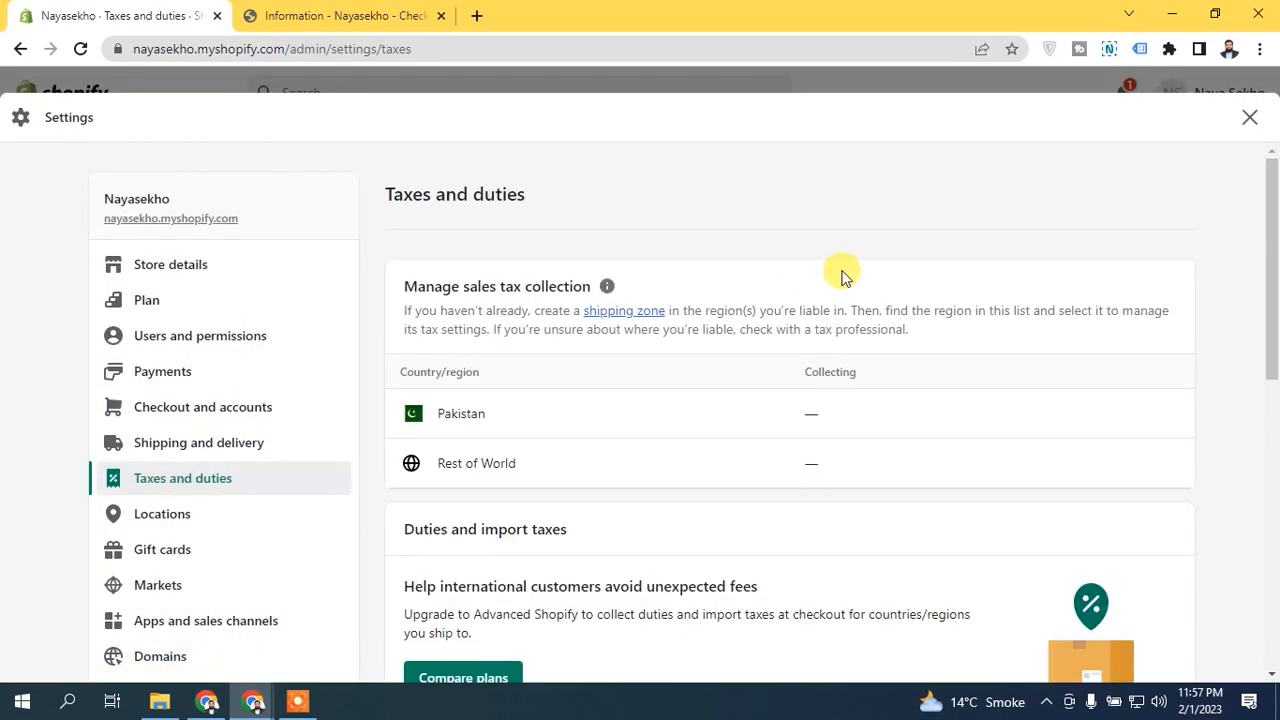
Review the duties and import taxes section on the Taxes and duties page.
scroll(1265, 265, down, 1)
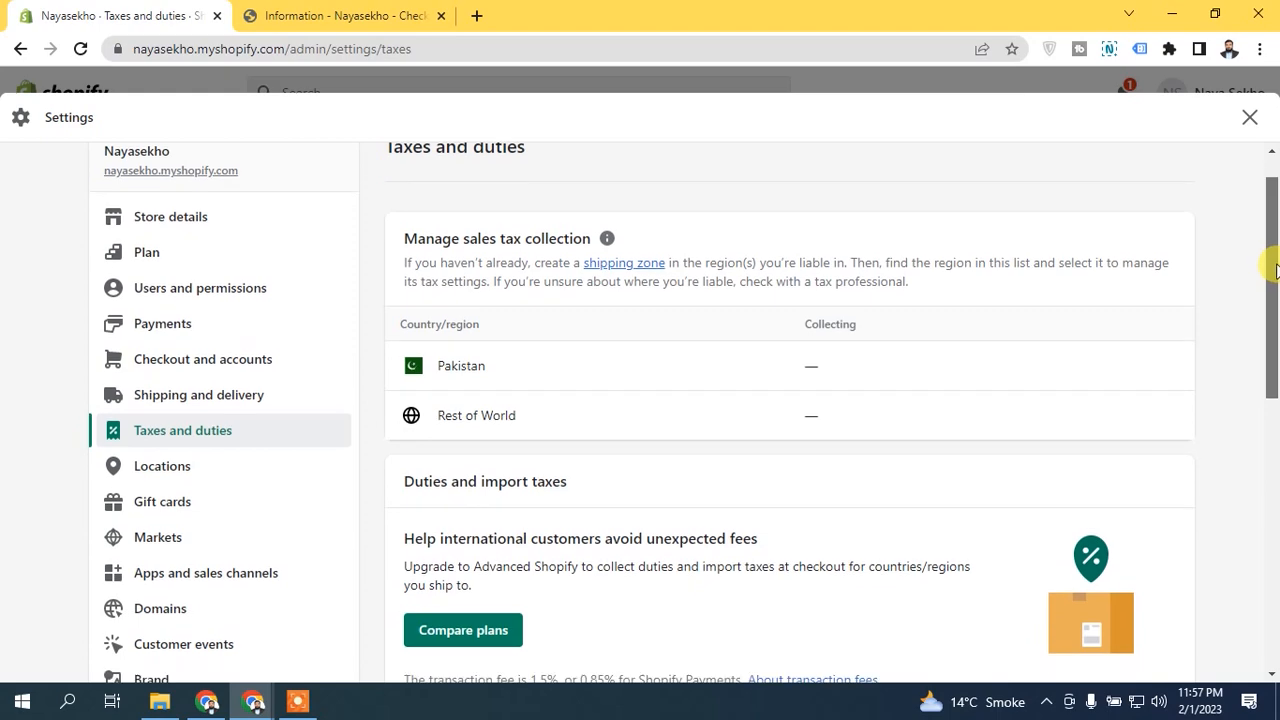
drag(1268, 298, 1270, 288)
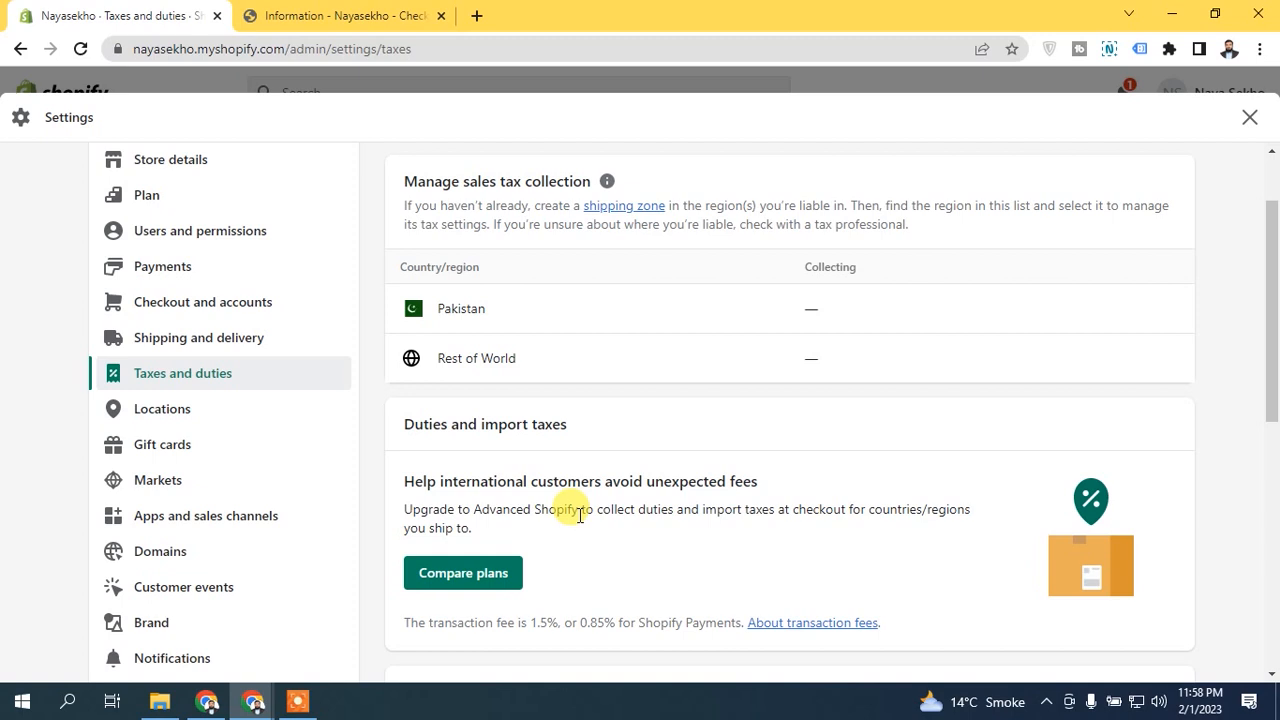
drag(640, 509, 759, 507)
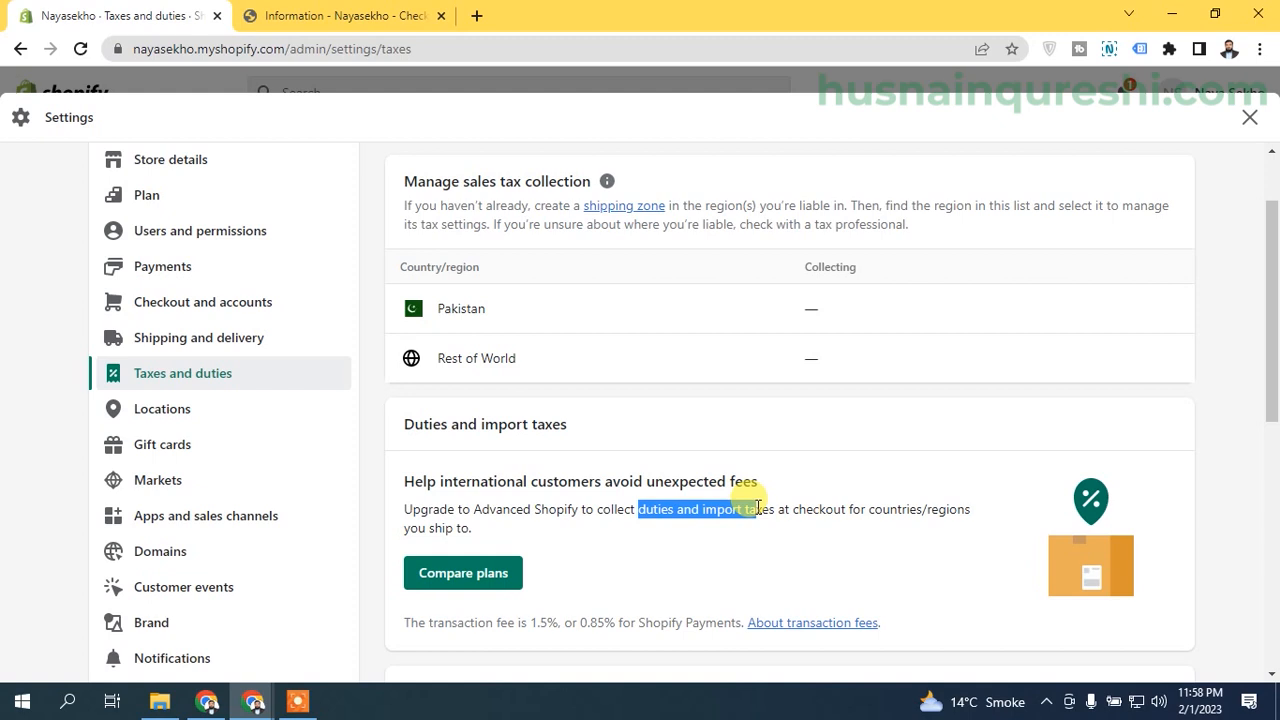
click(771, 509)
drag(869, 510, 970, 510)
click(430, 522)
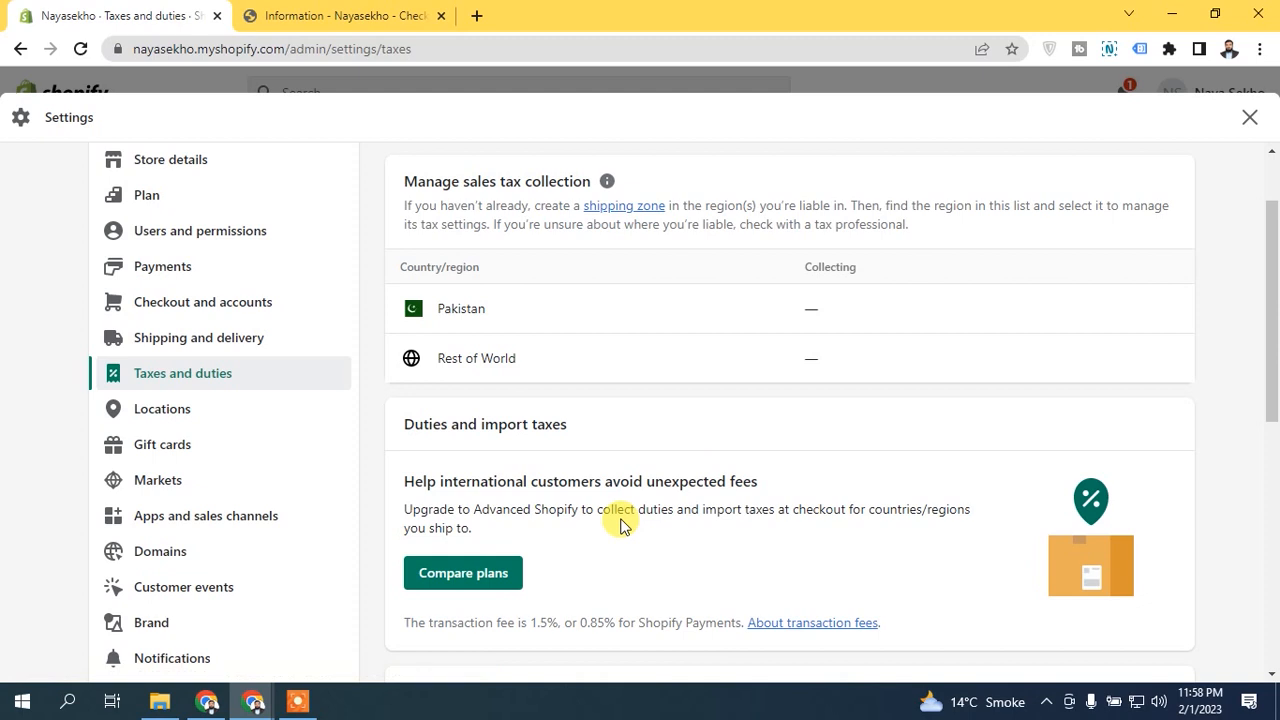
scroll(620, 527, down, 2)
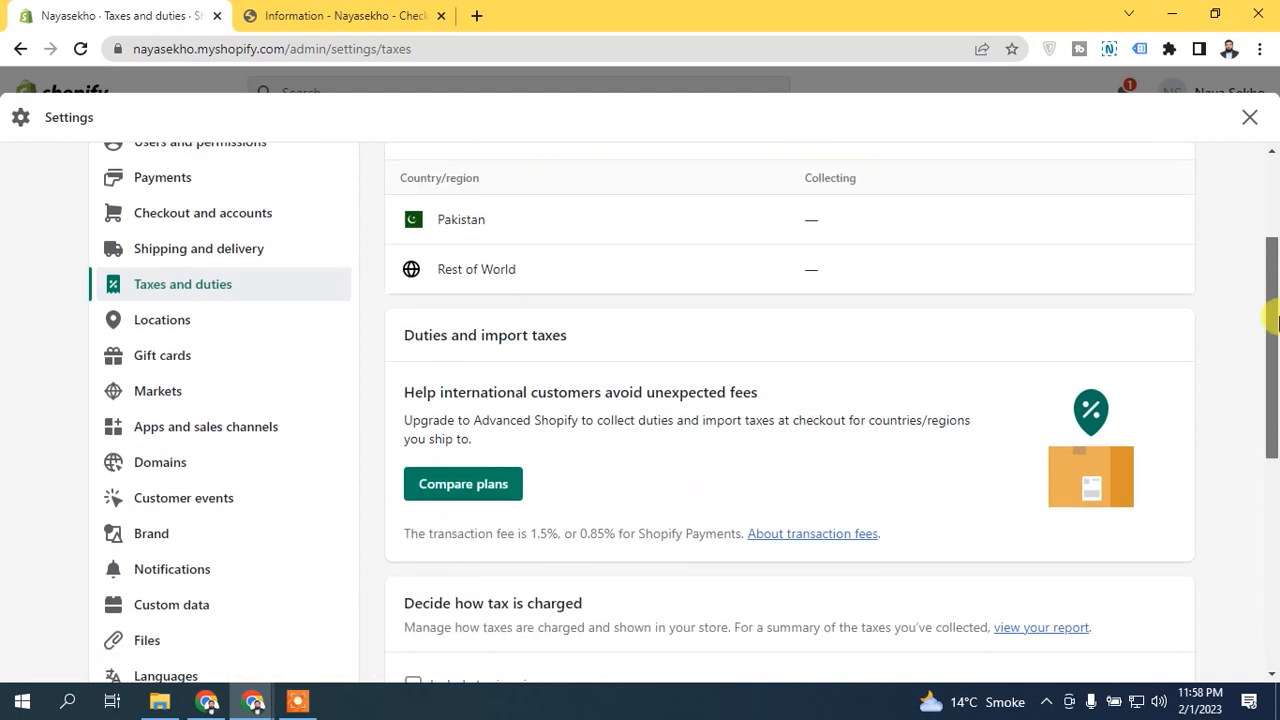
scroll(1273, 384, up, 2)
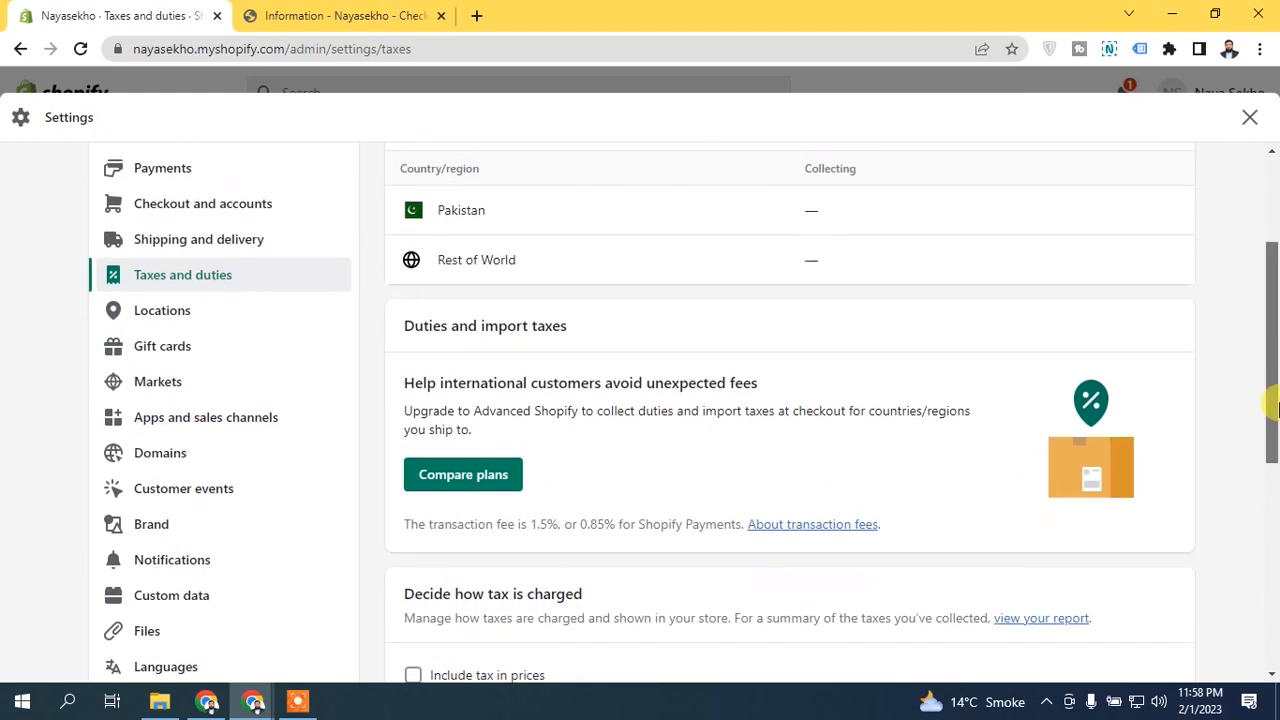
drag(1278, 376, 1276, 363)
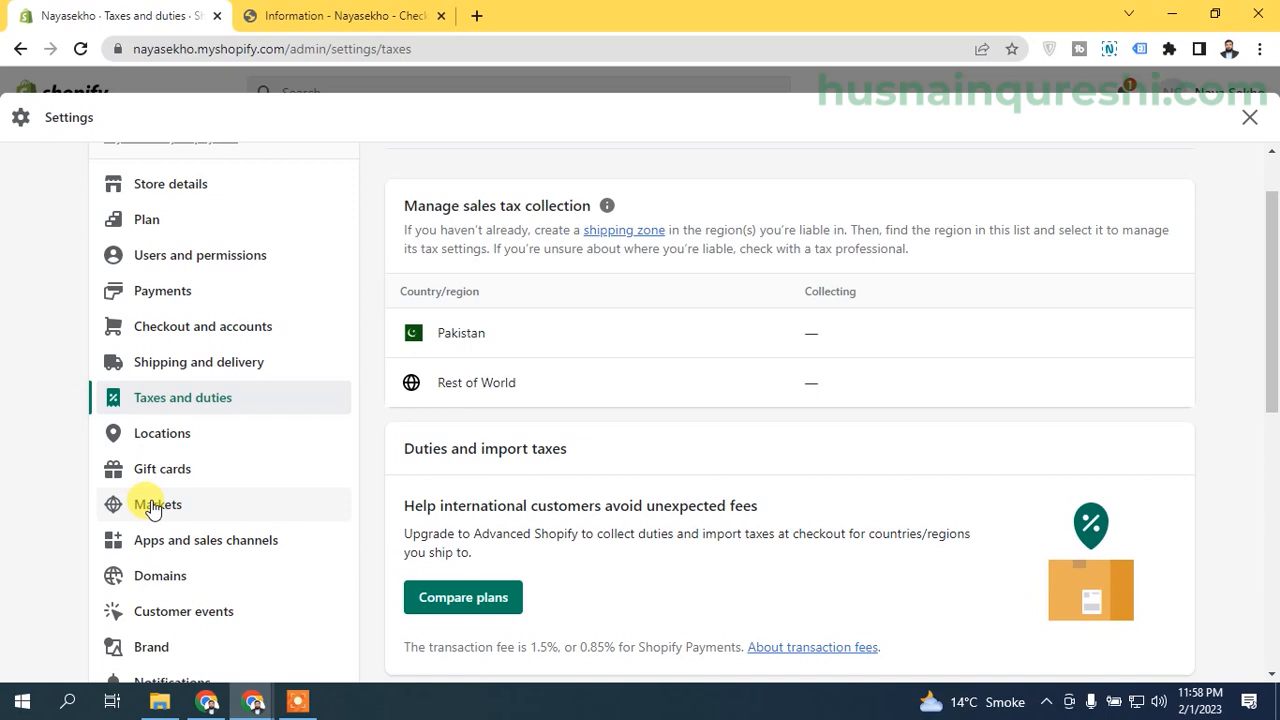
mouse_move(1273, 354)
mouse_down()
mouse_move(1273, 323)
mouse_move(1277, 354)
mouse_up()
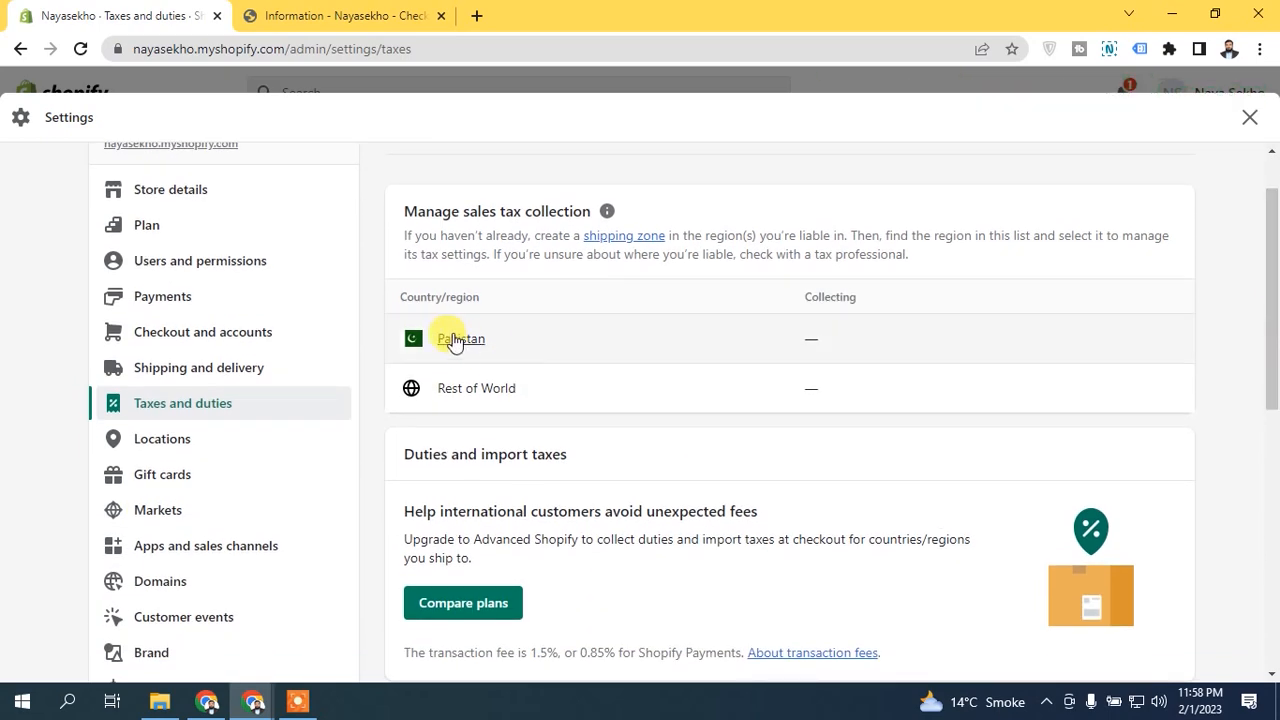